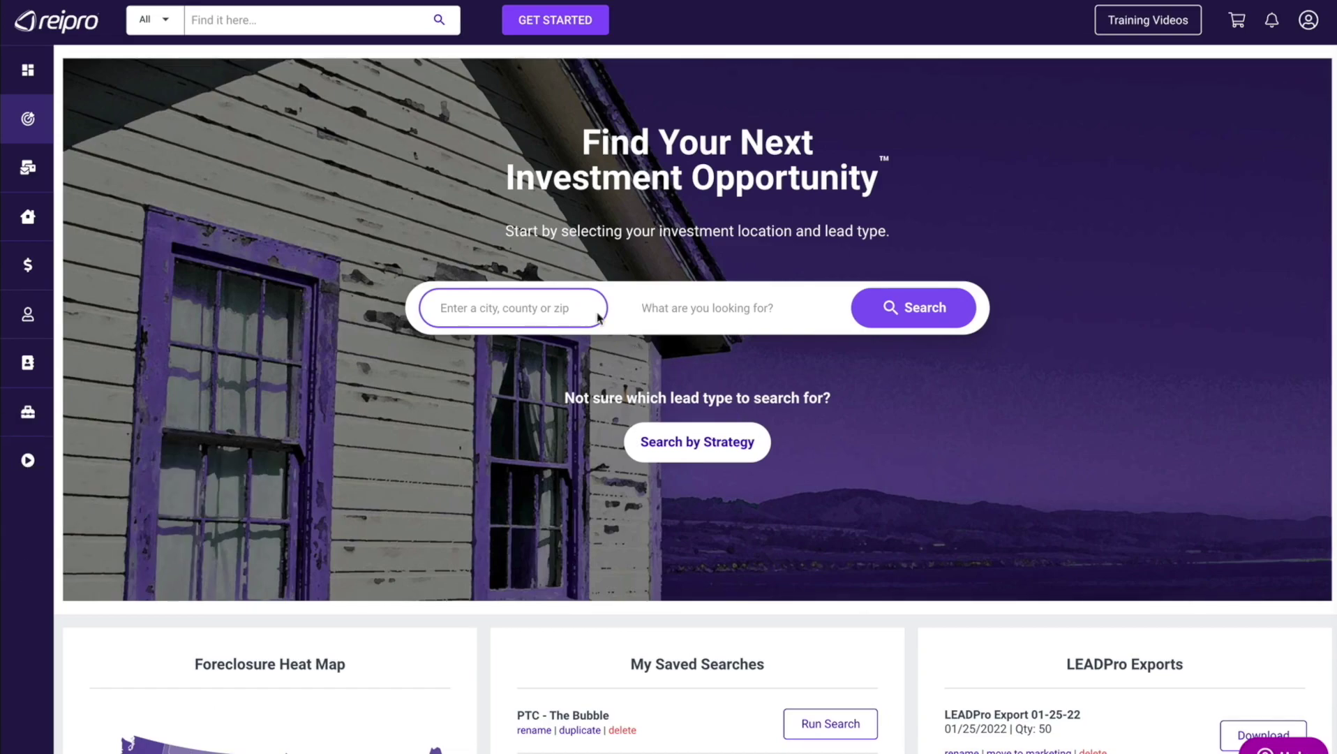
- Search Hollywood, FL for leads of the Vacant Properties type
left_click(541, 309)
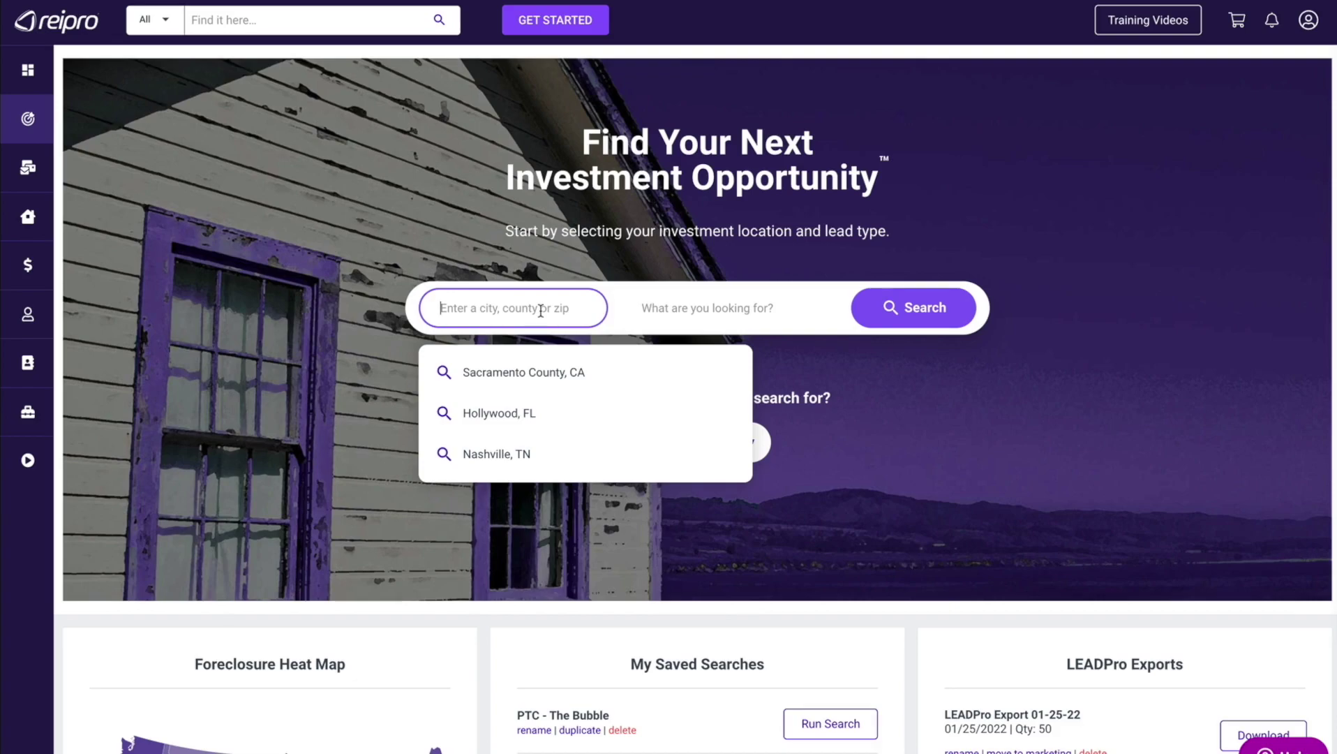
left_click(494, 417)
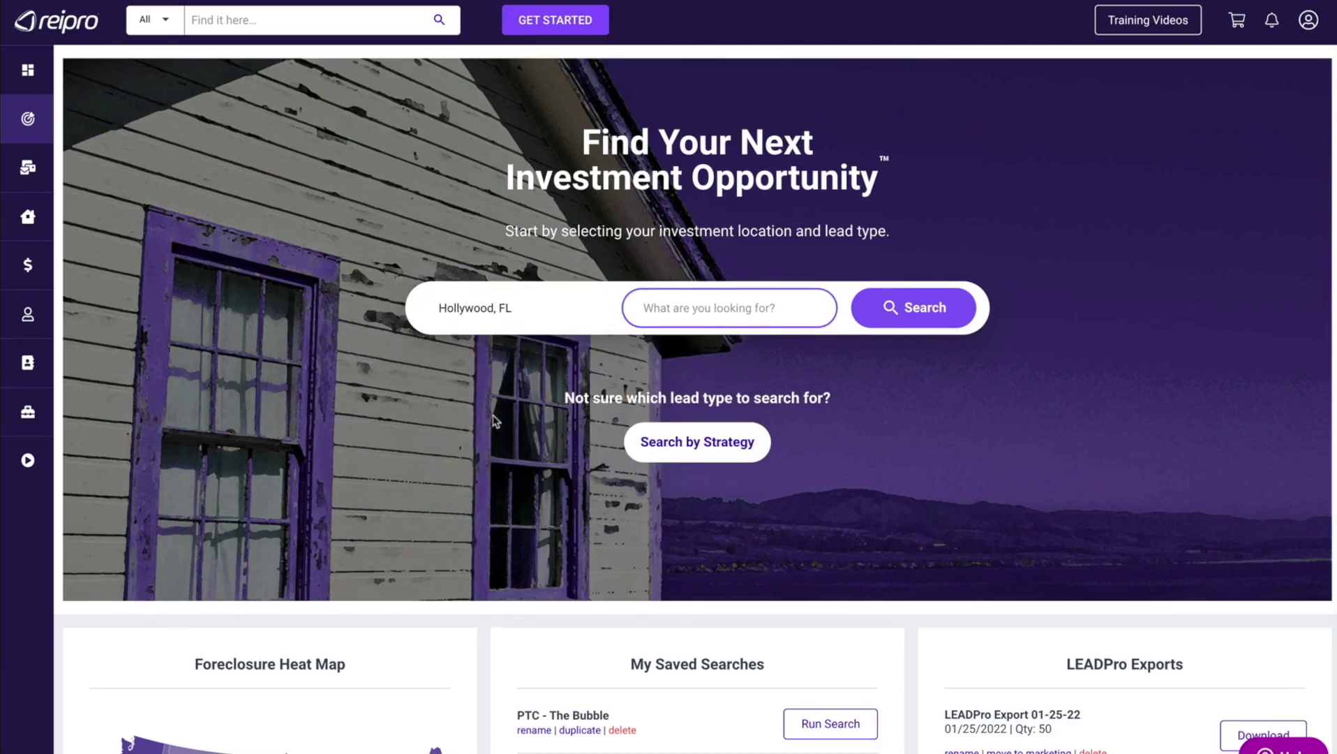
left_click(681, 308)
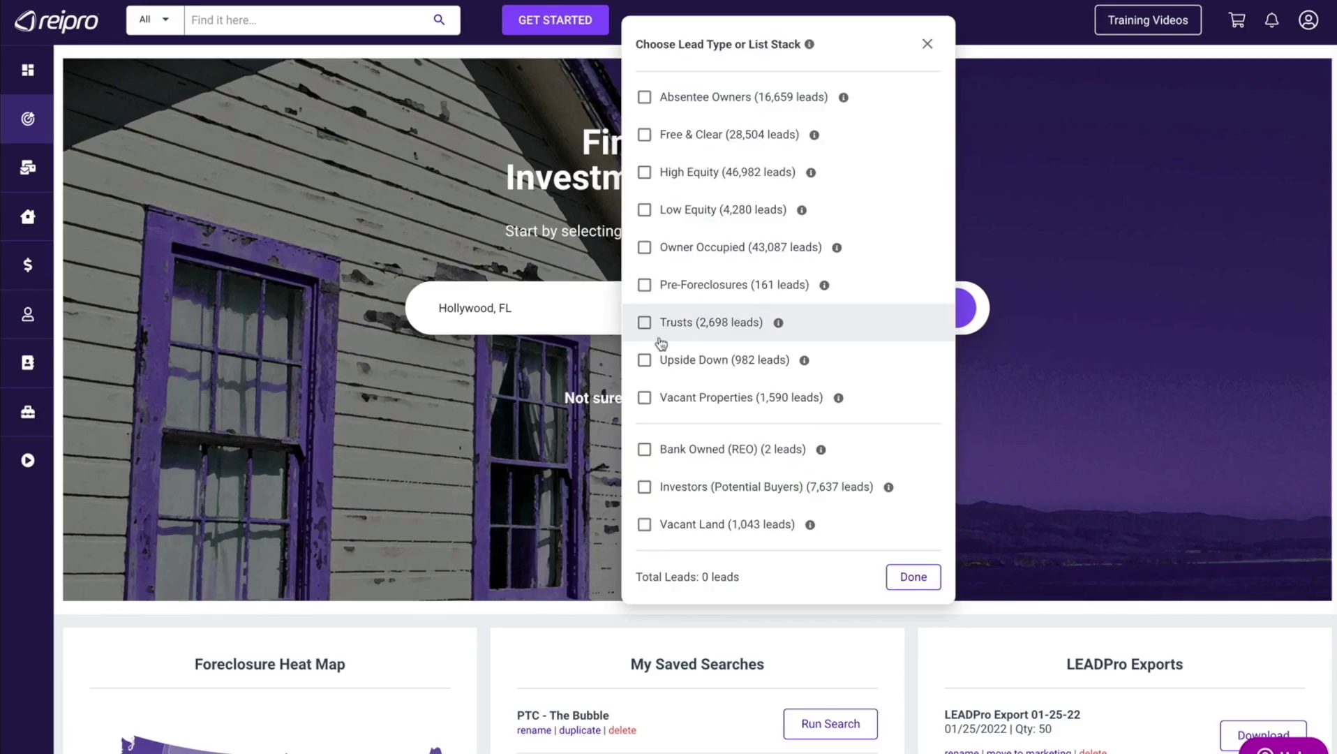
left_click(644, 400)
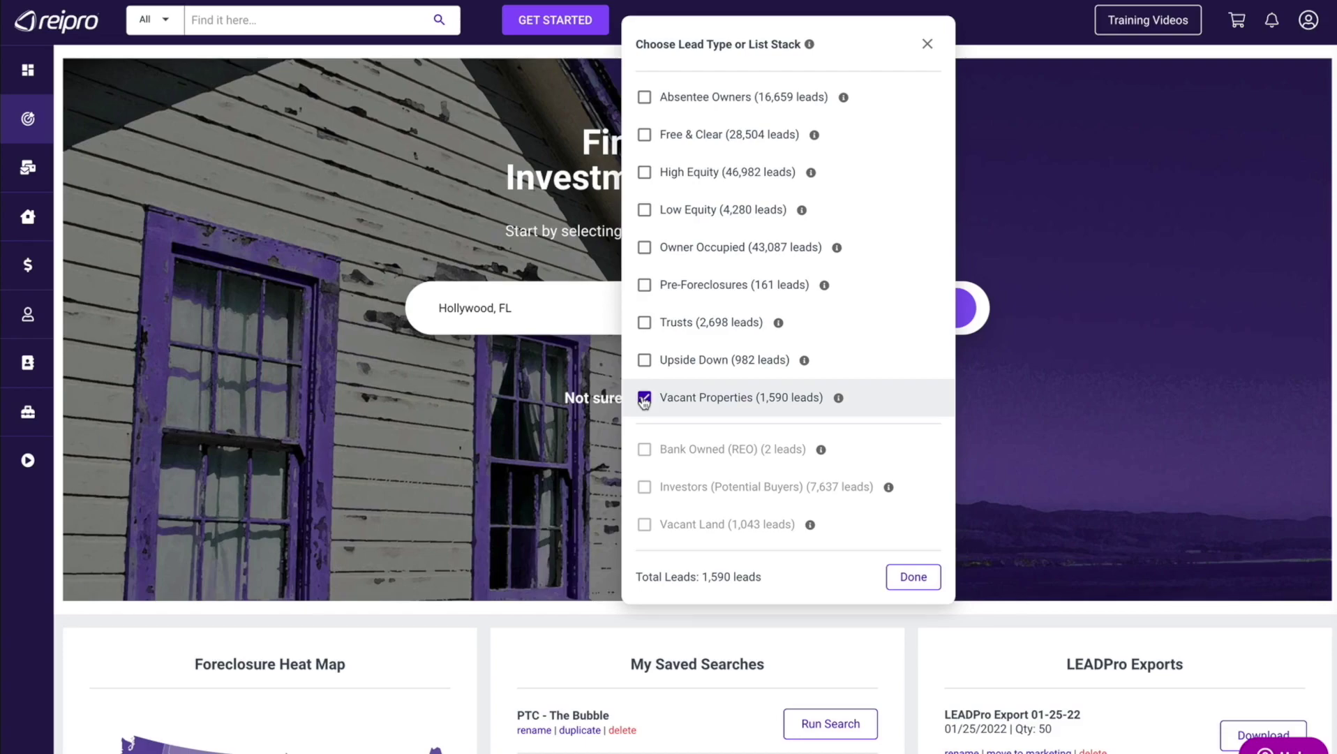
left_click(992, 362)
left_click(911, 304)
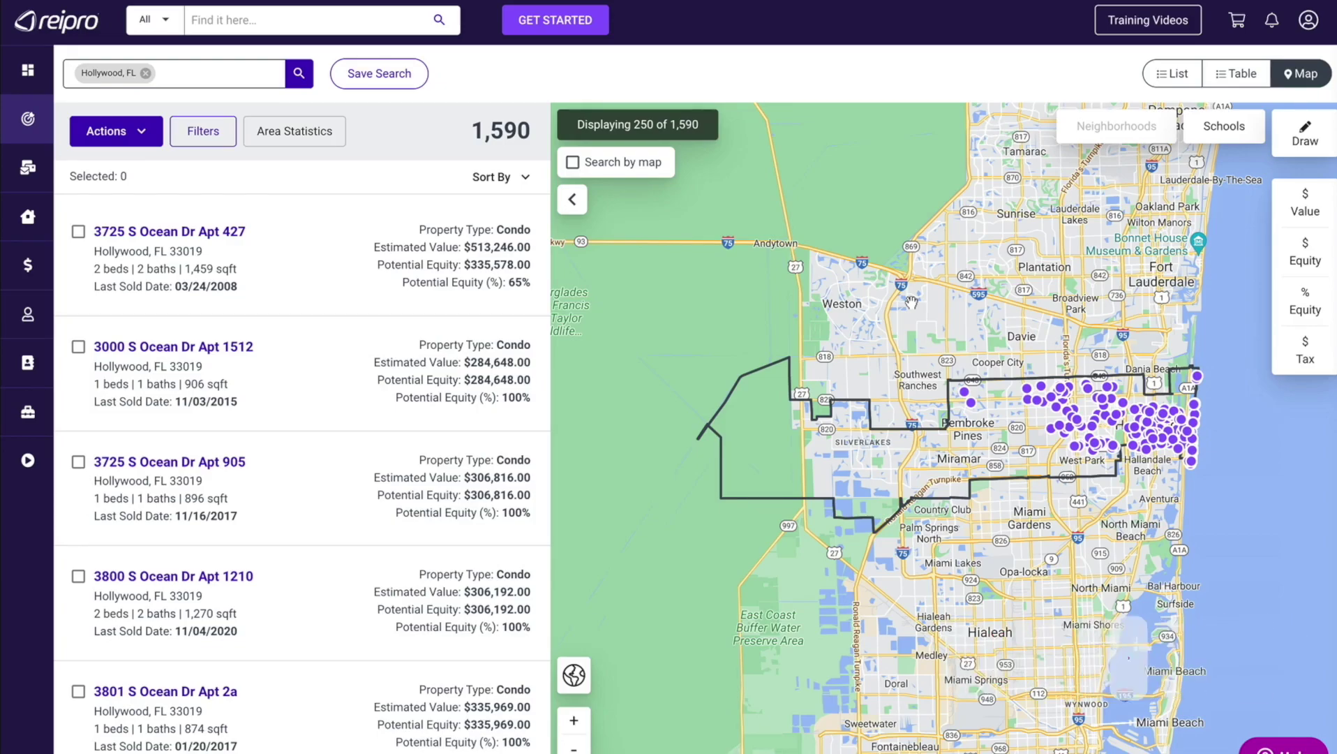
- Filter the property types to Single Family only by removing Townhouse, Condo, Multi-Family and Mobile
left_click(203, 130)
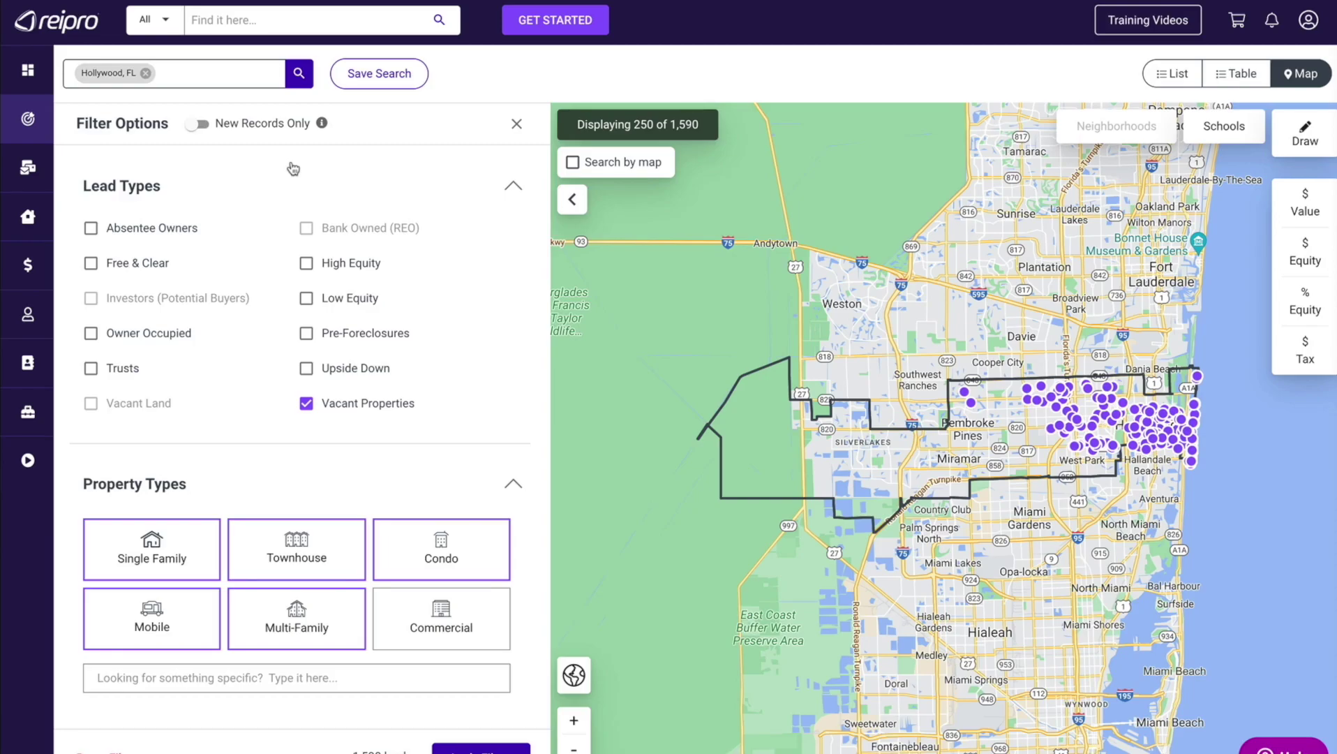
scroll(293, 168, "down", 4)
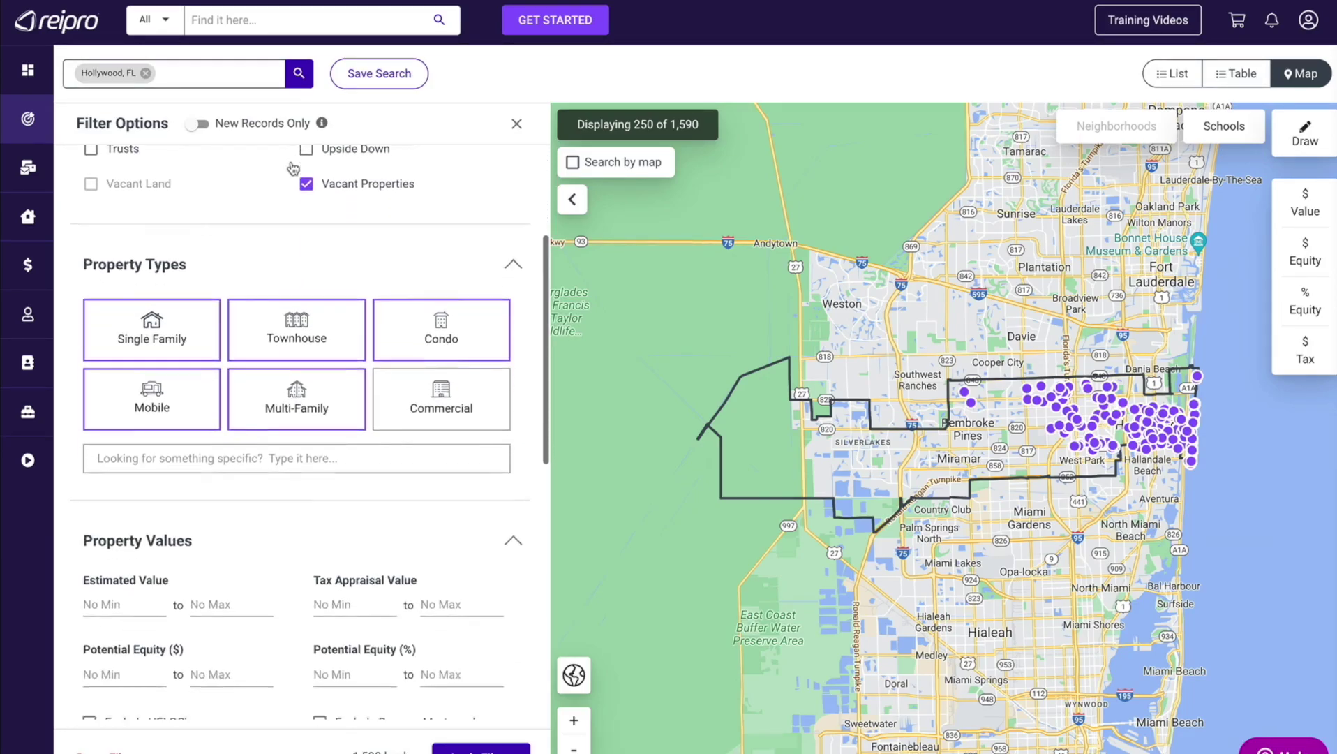
scroll(292, 168, "down", 1)
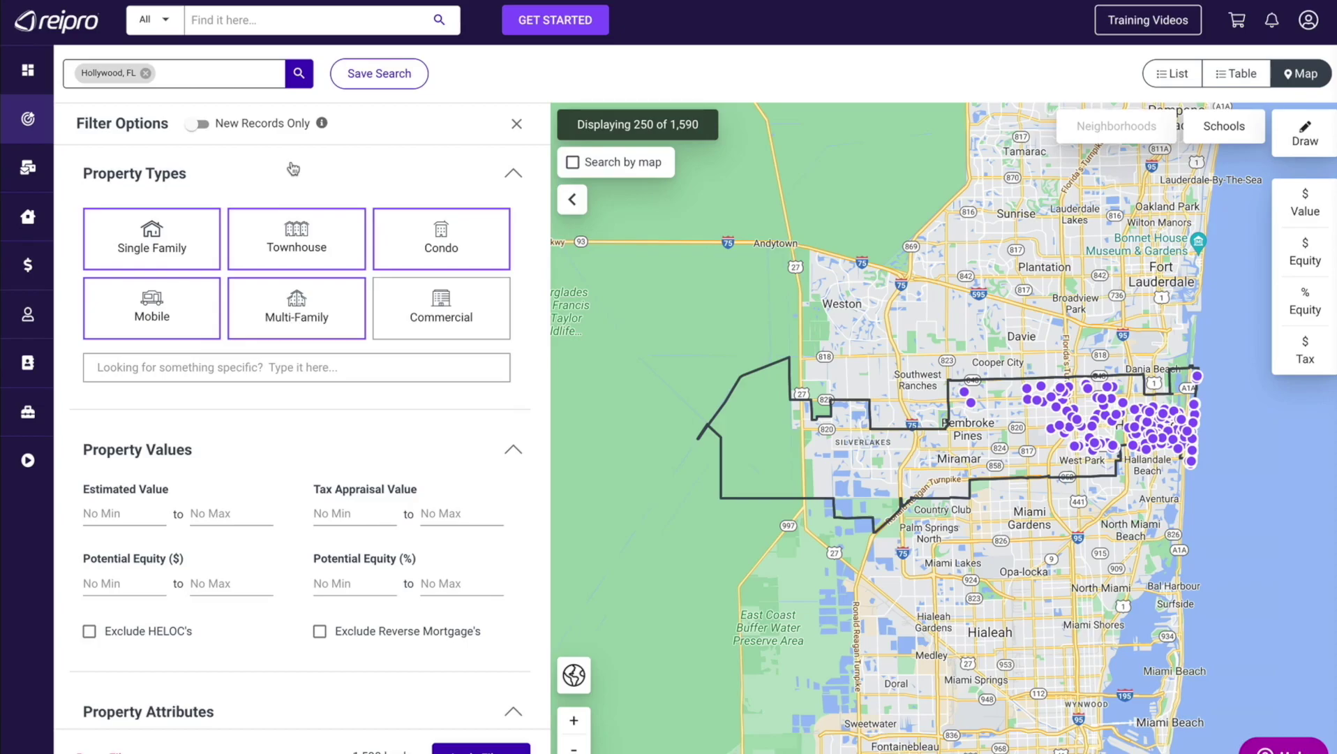
left_click(294, 234)
left_click(393, 251)
left_click(295, 304)
left_click(192, 301)
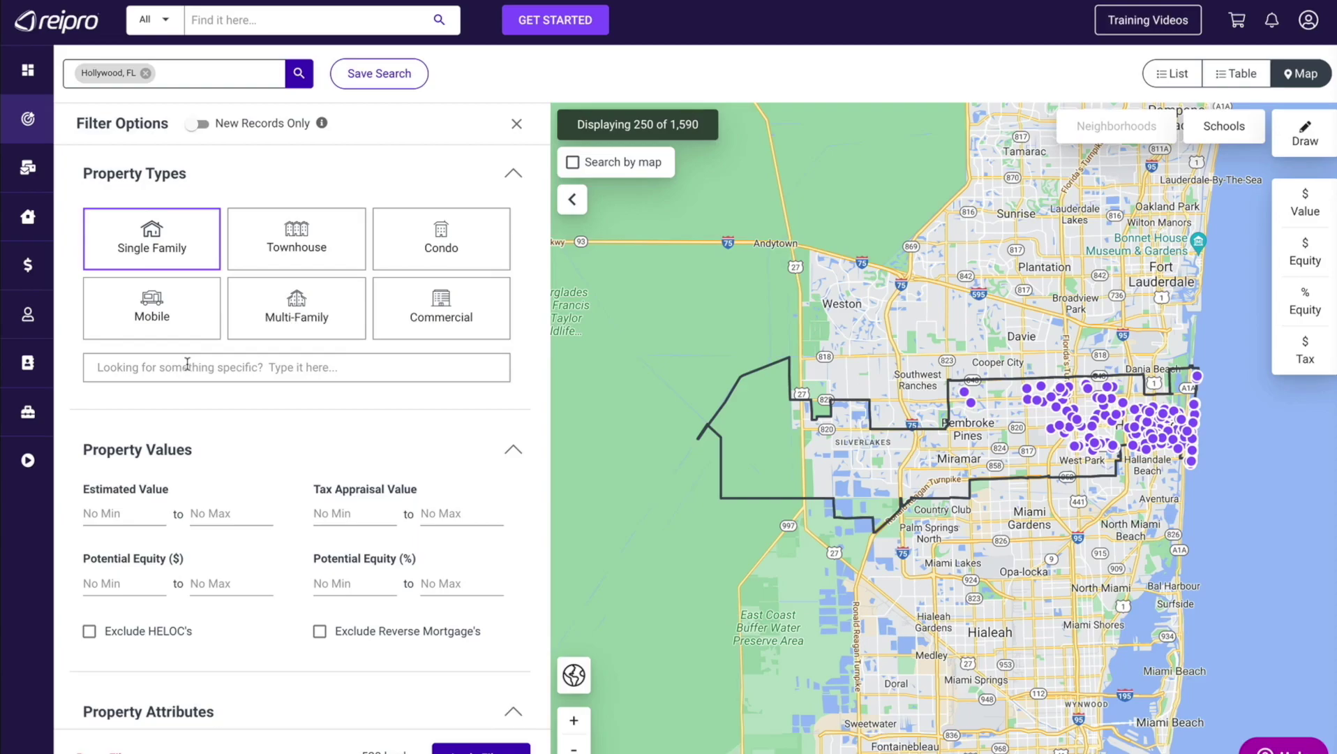
- Set the filter's estimated value range to a minimum of 200,000 and a maximum of 500,000
scroll(187, 363, "down", 3)
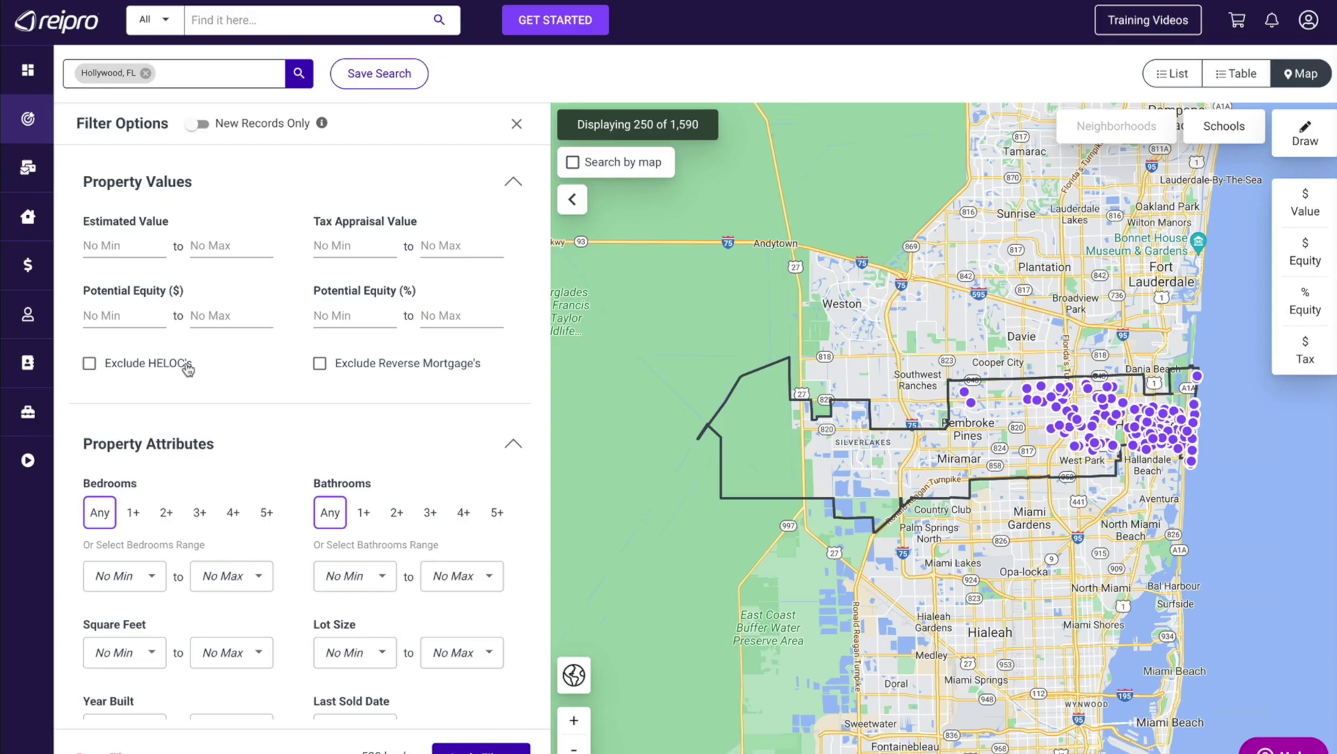
left_click(120, 246)
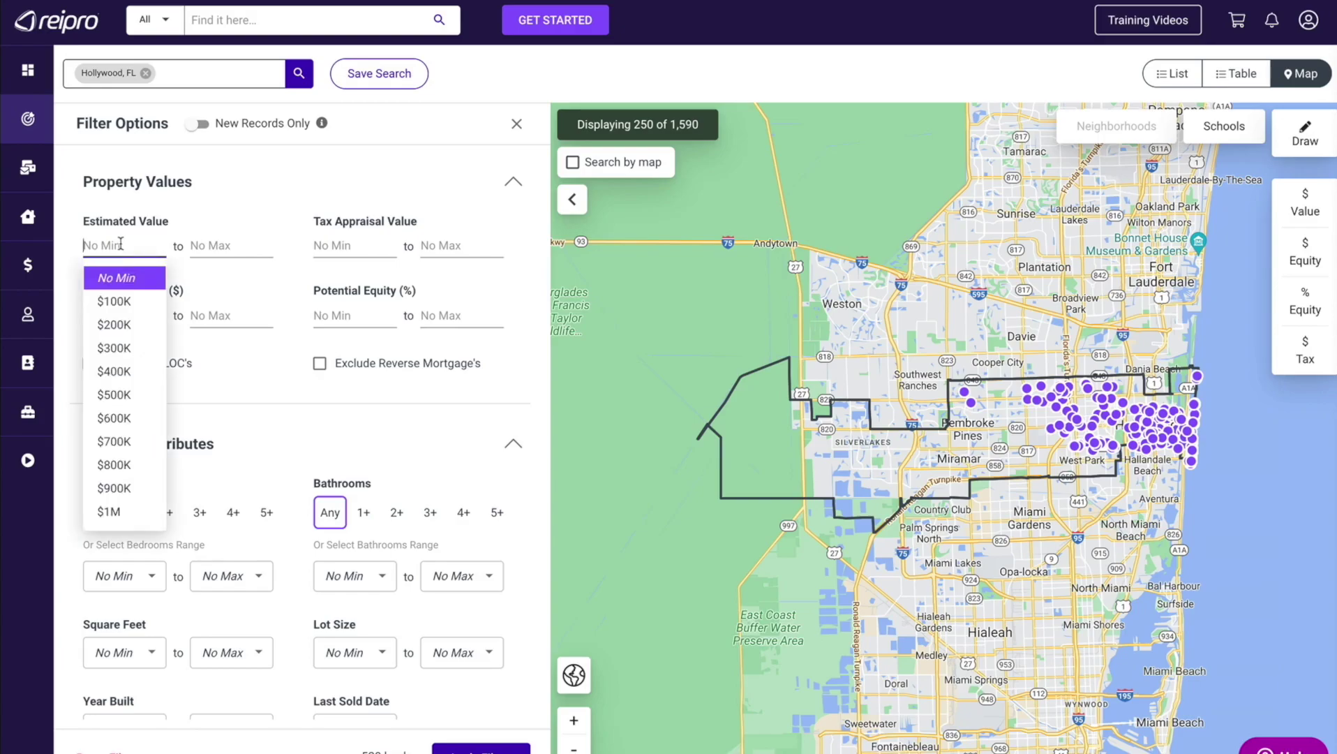
left_click(114, 324)
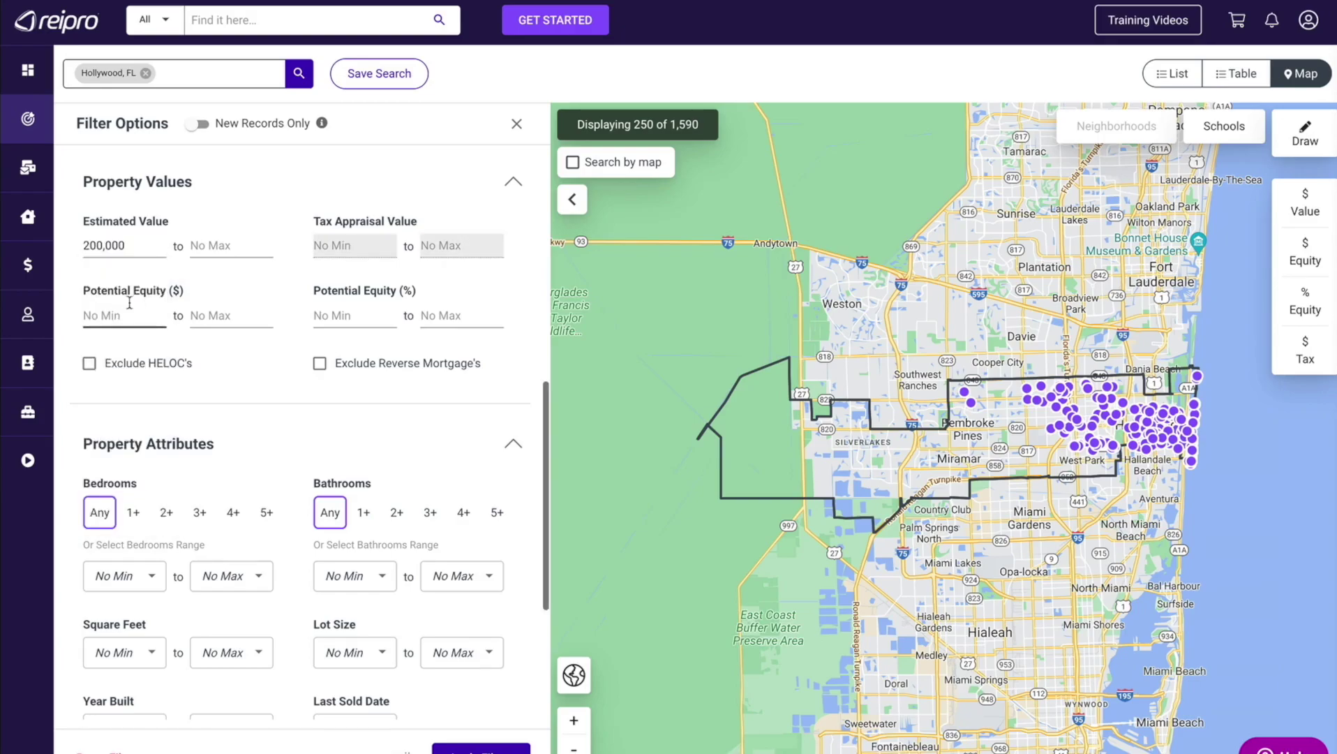
left_click(201, 247)
left_click(207, 324)
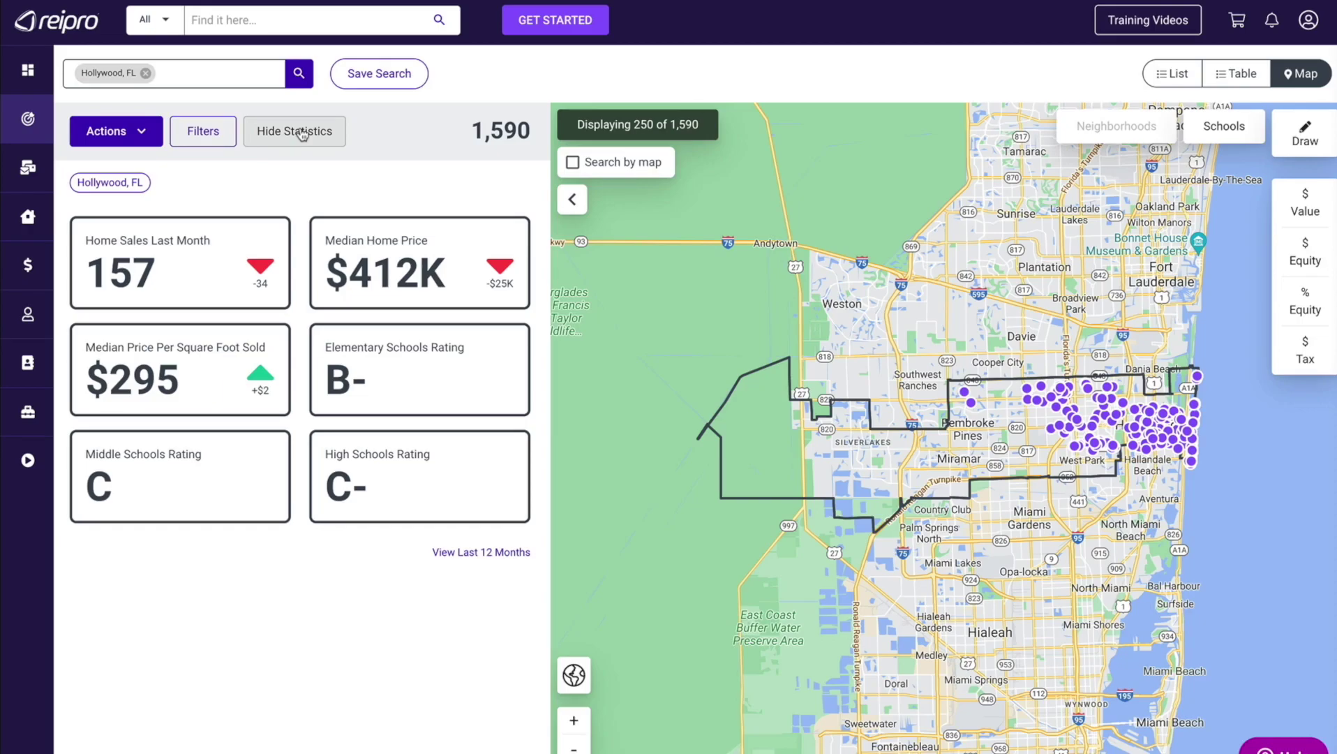
left_click(302, 133)
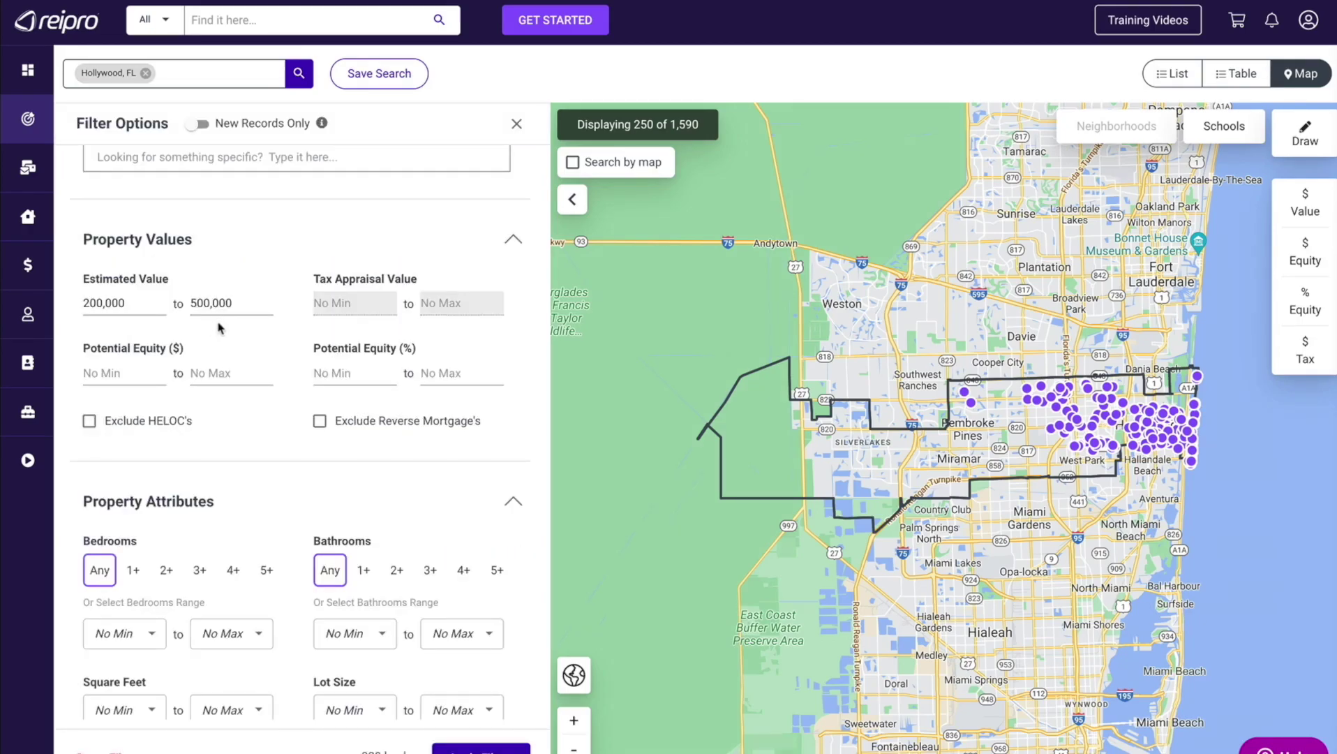
- Set the minimum potential equity to 50% and exclude HELOC's and reverse mortgages
left_click(334, 370)
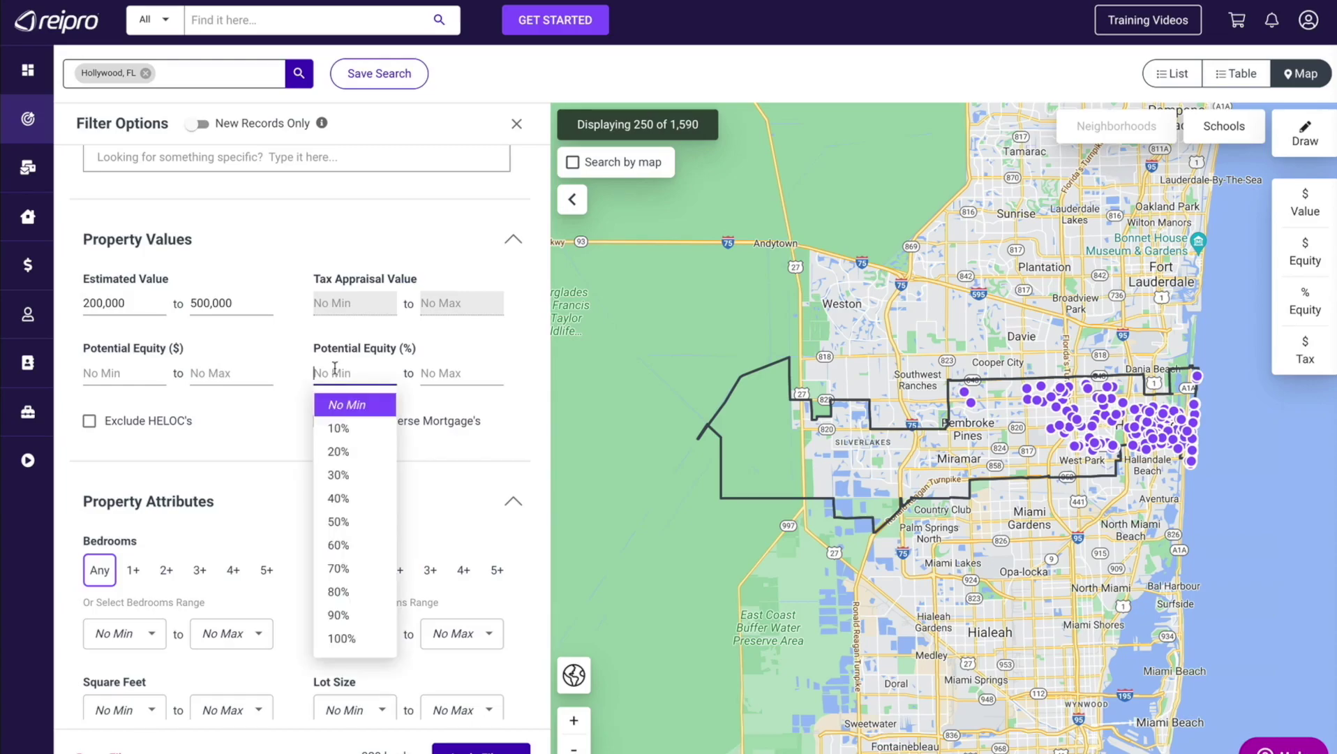
left_click(338, 522)
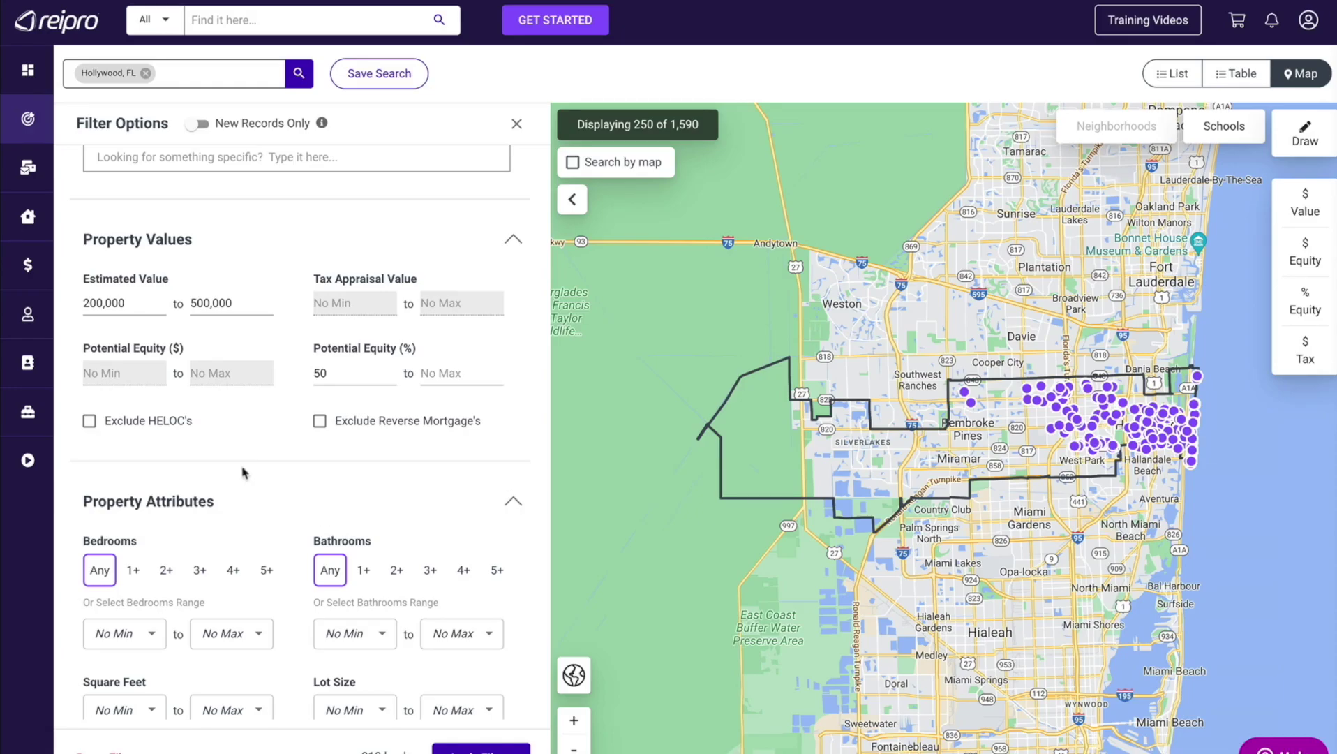
left_click(89, 421)
left_click(320, 422)
- Limit the leads to individual-owned properties last sold more than 2 years ago, and apply the filters
scroll(319, 424, "down", 3)
scroll(320, 424, "down", 2)
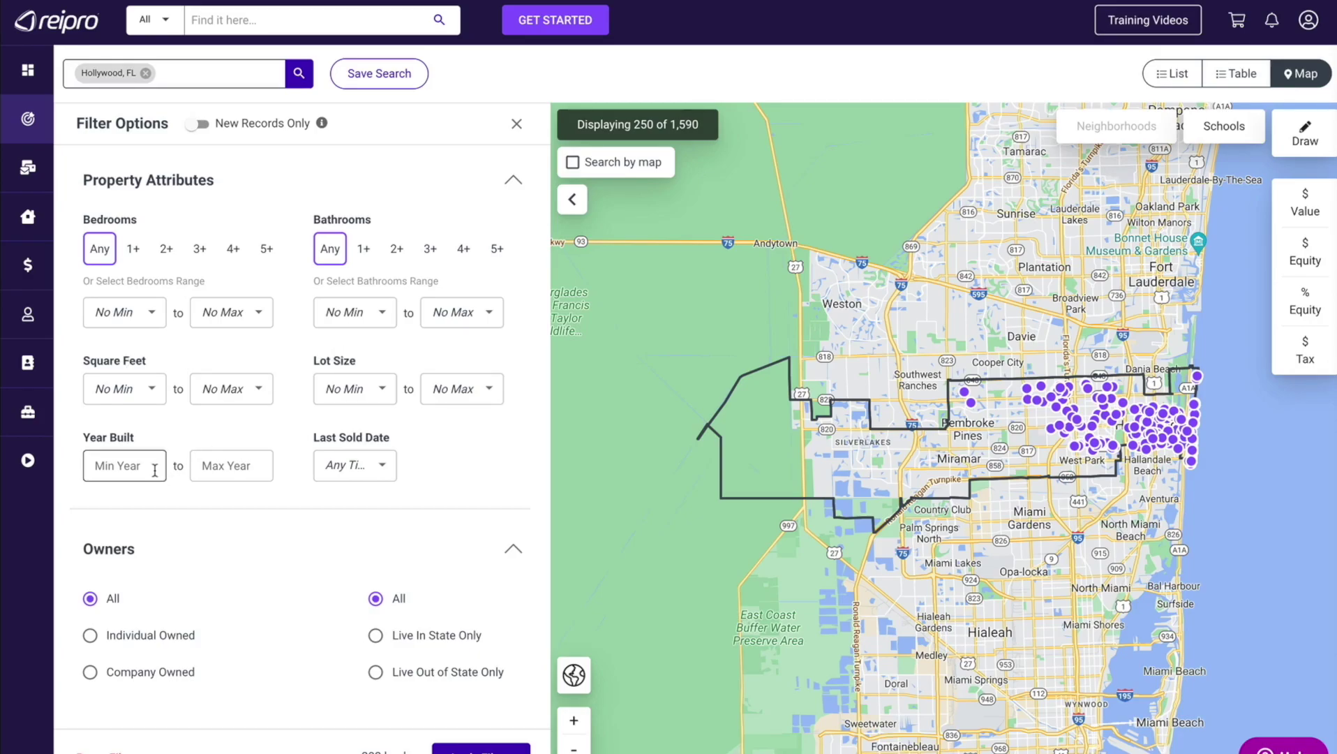
left_click(370, 465)
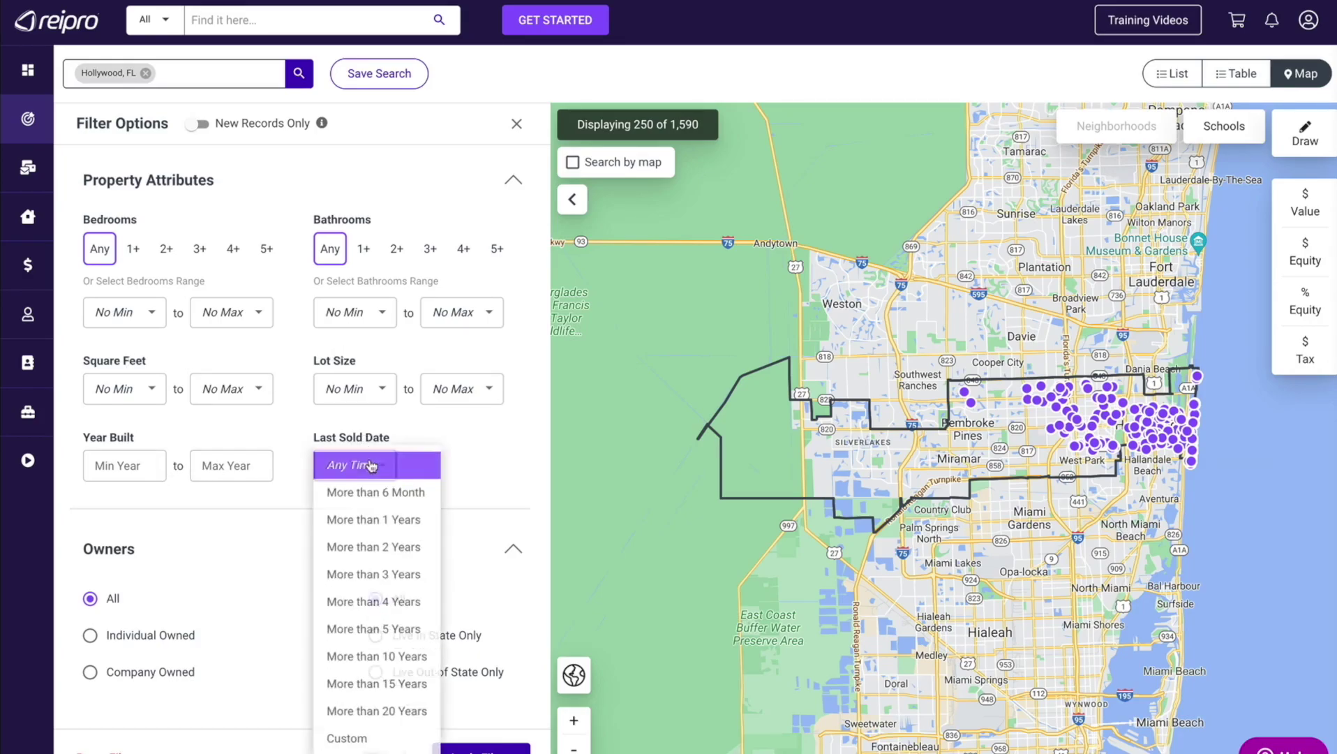
left_click(364, 548)
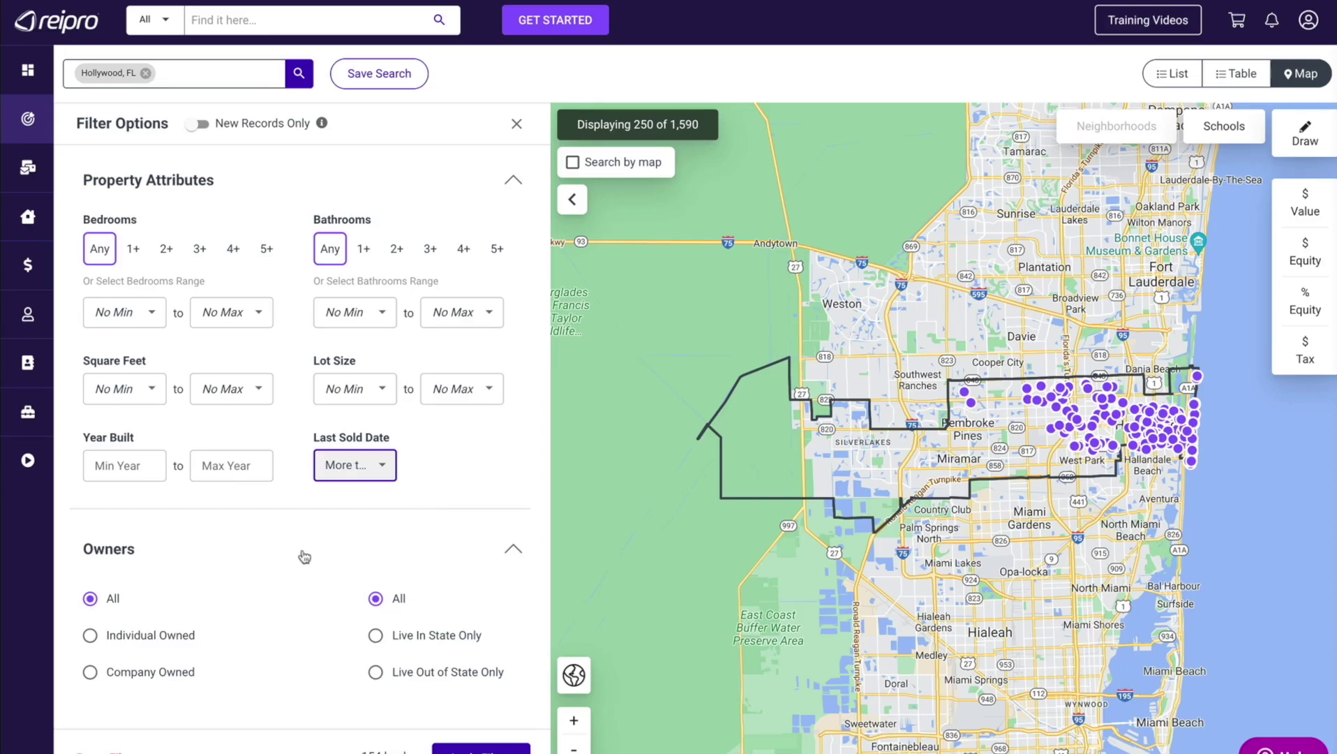
left_click(90, 635)
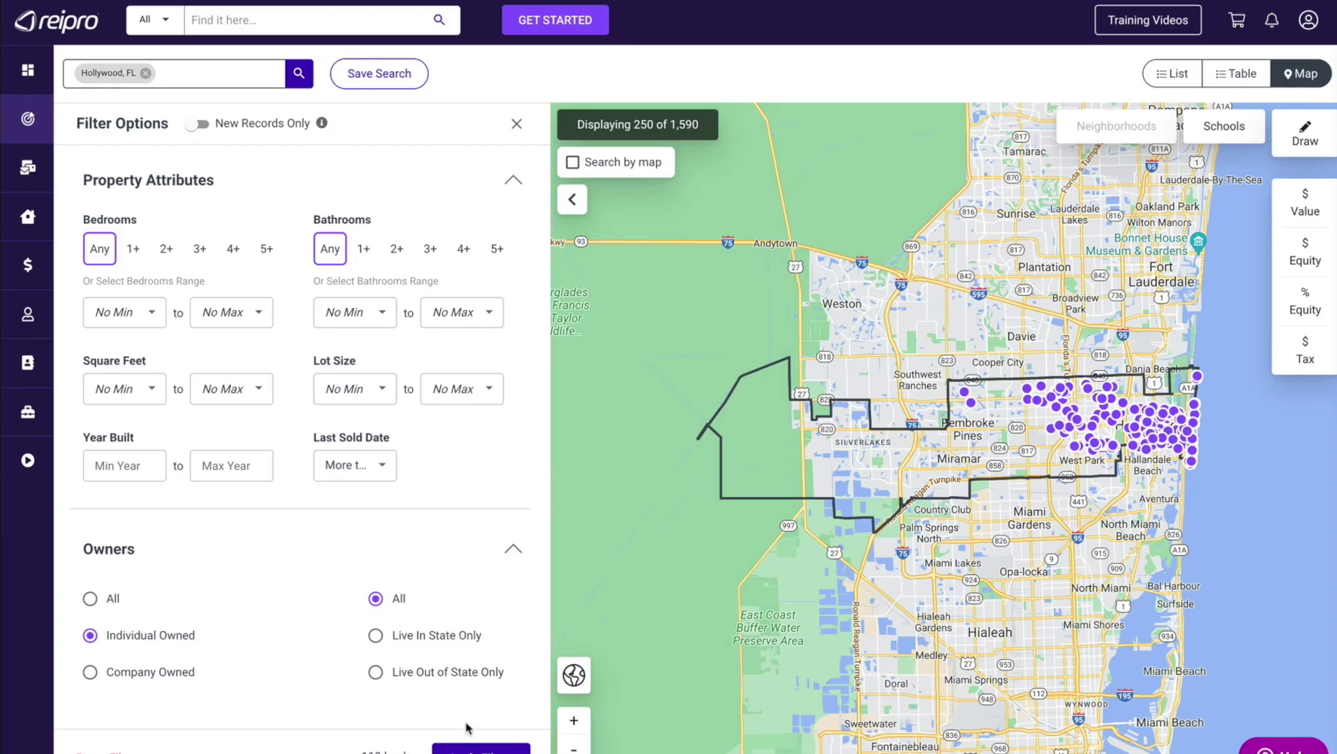
left_click(476, 749)
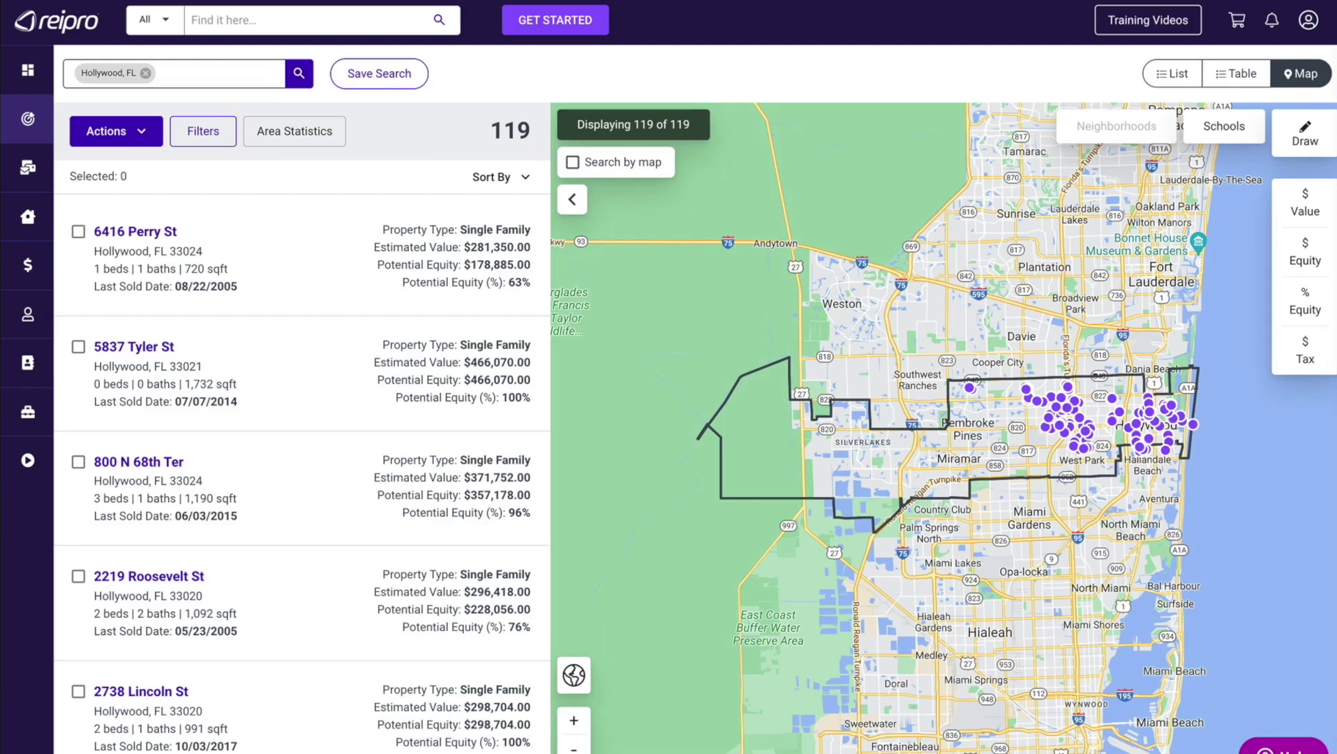
- Show the Neighborhoods overlay on the map and examine the areas around Boulevard Heights
left_click(574, 721)
left_click(574, 720)
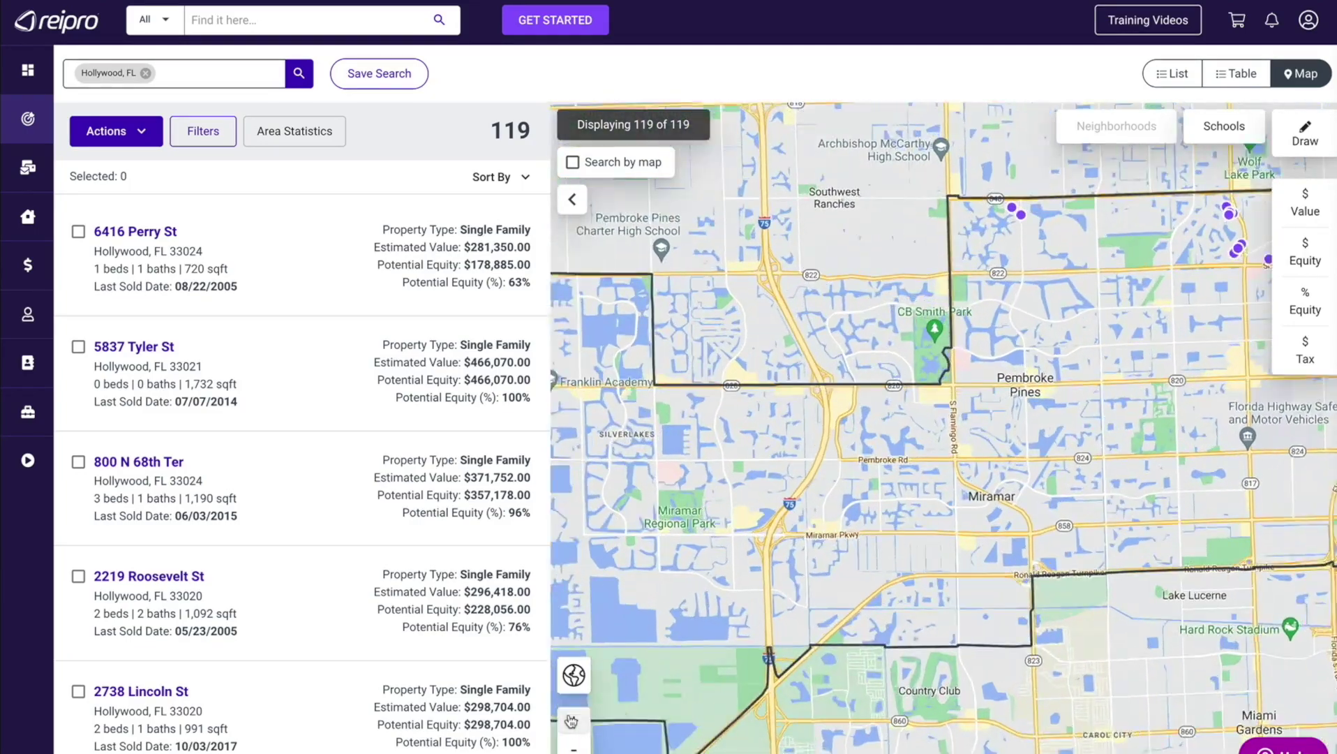
left_click_drag(1246, 377, 807, 474)
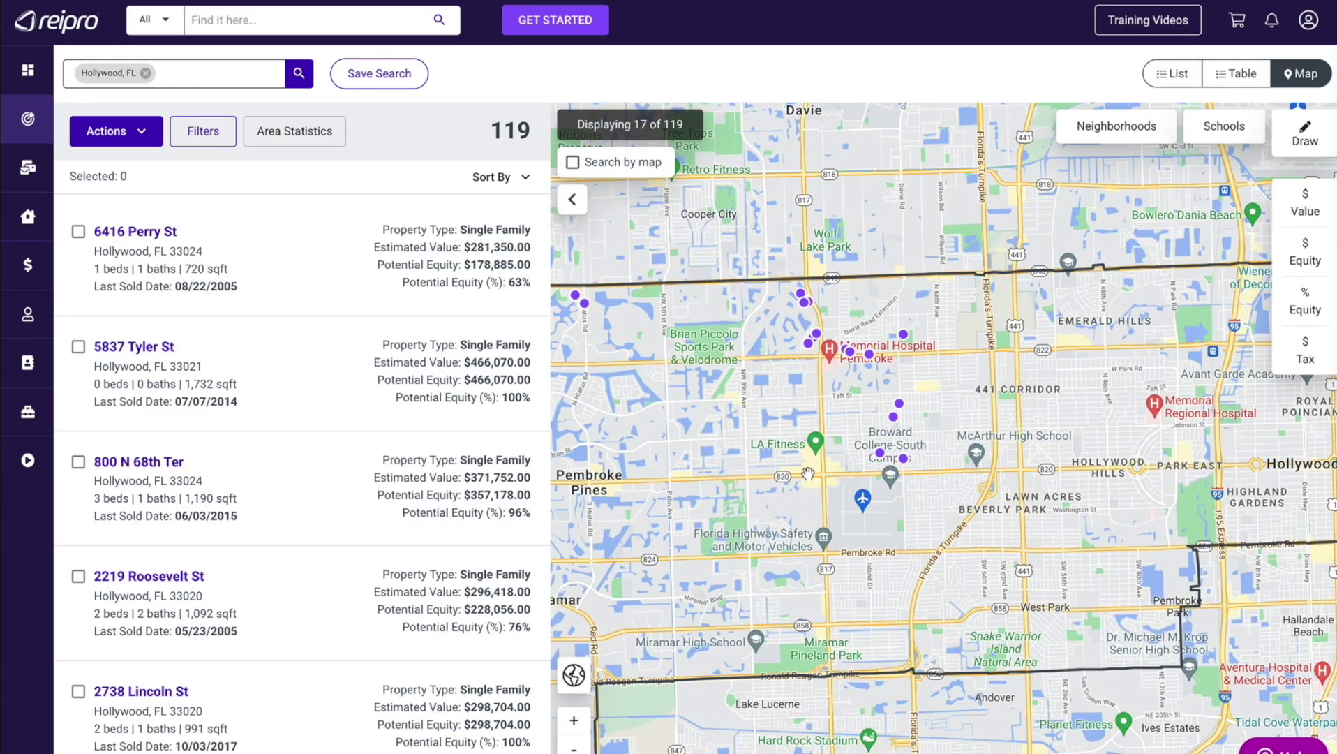
scroll(947, 429, "up", 1)
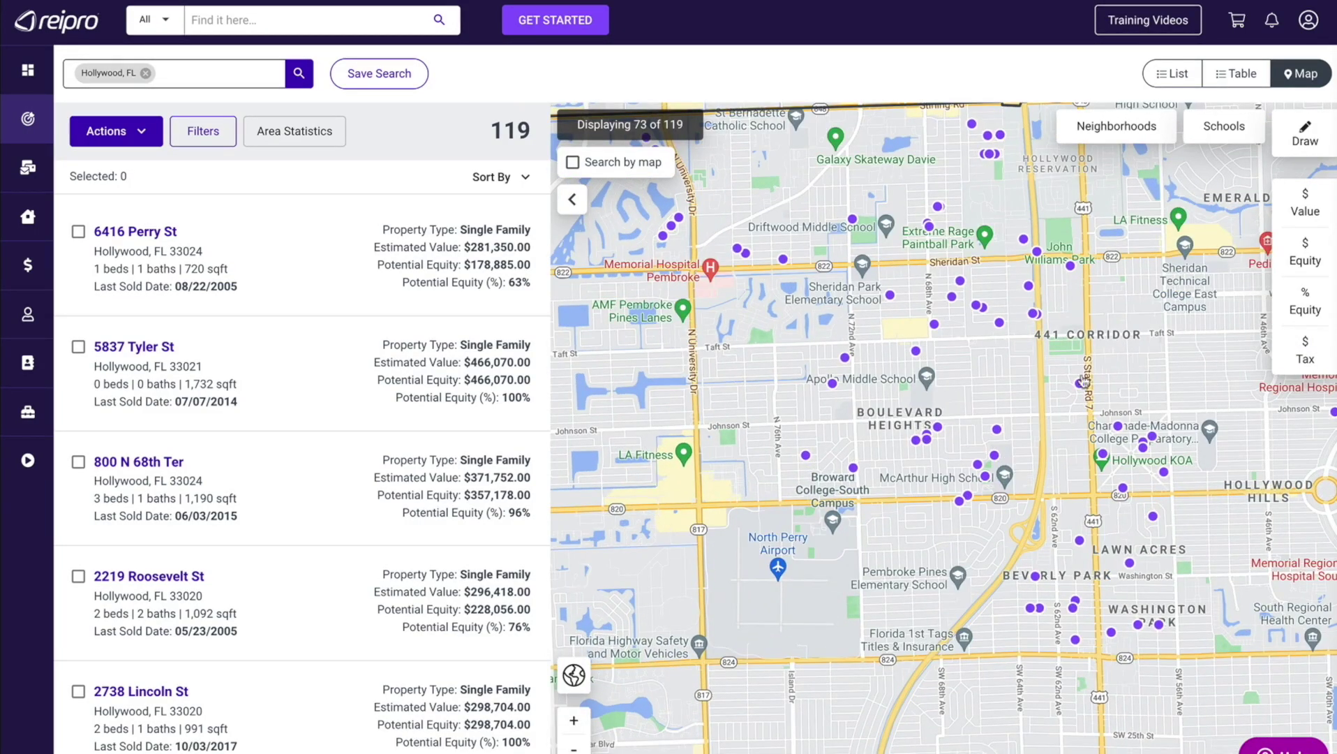
left_click_drag(1109, 355, 1057, 360)
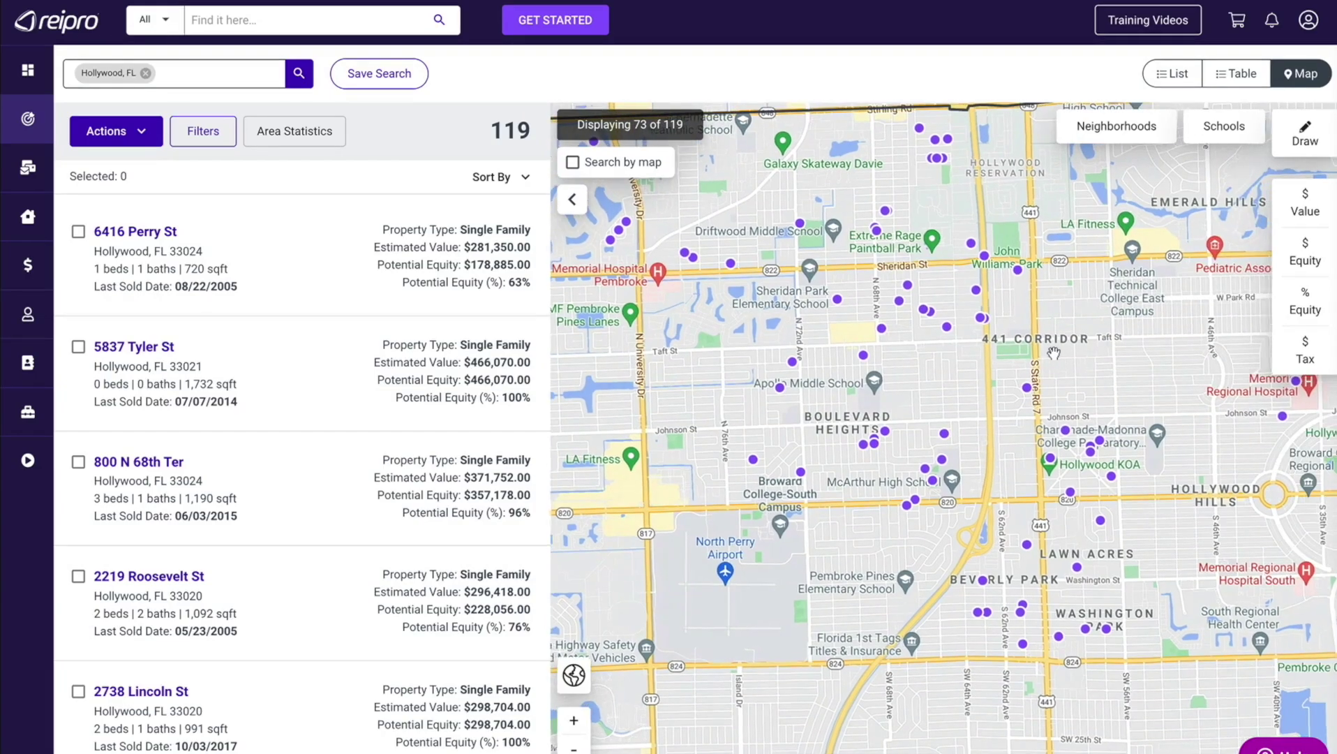
left_click(1088, 129)
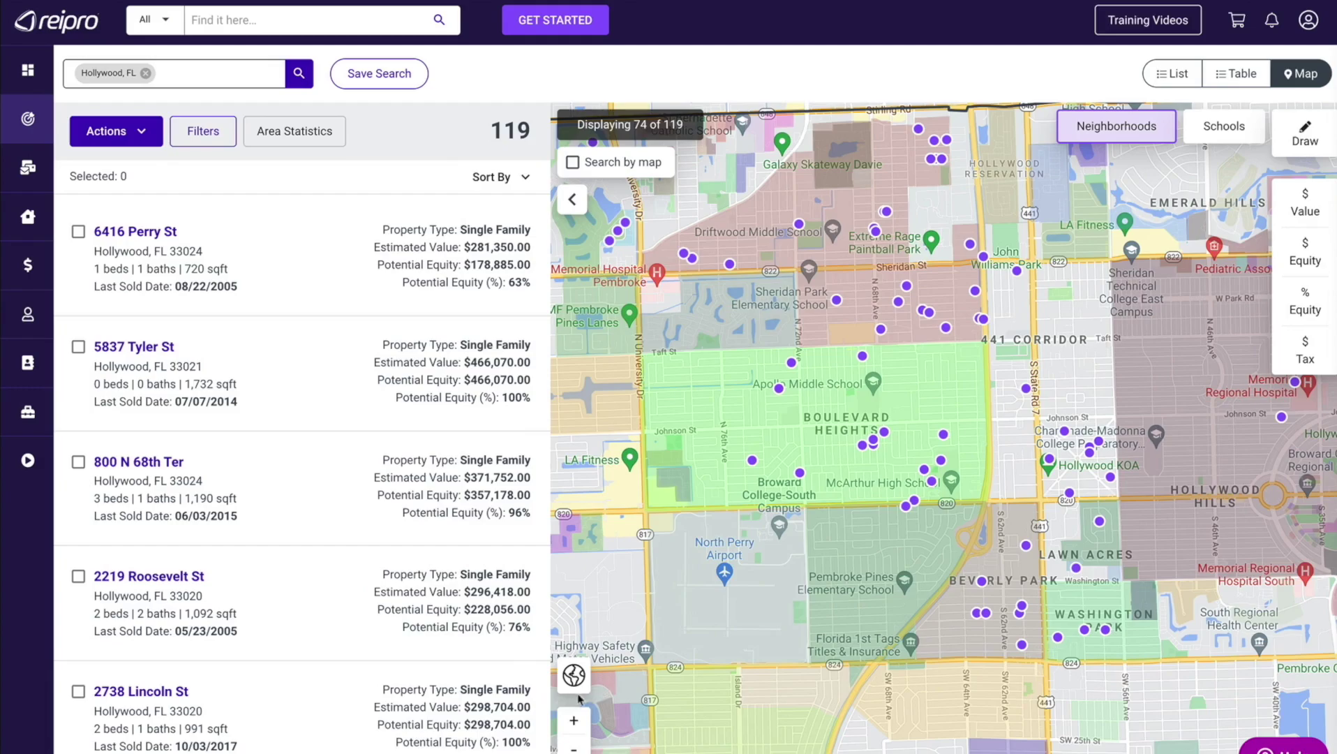
left_click(571, 718)
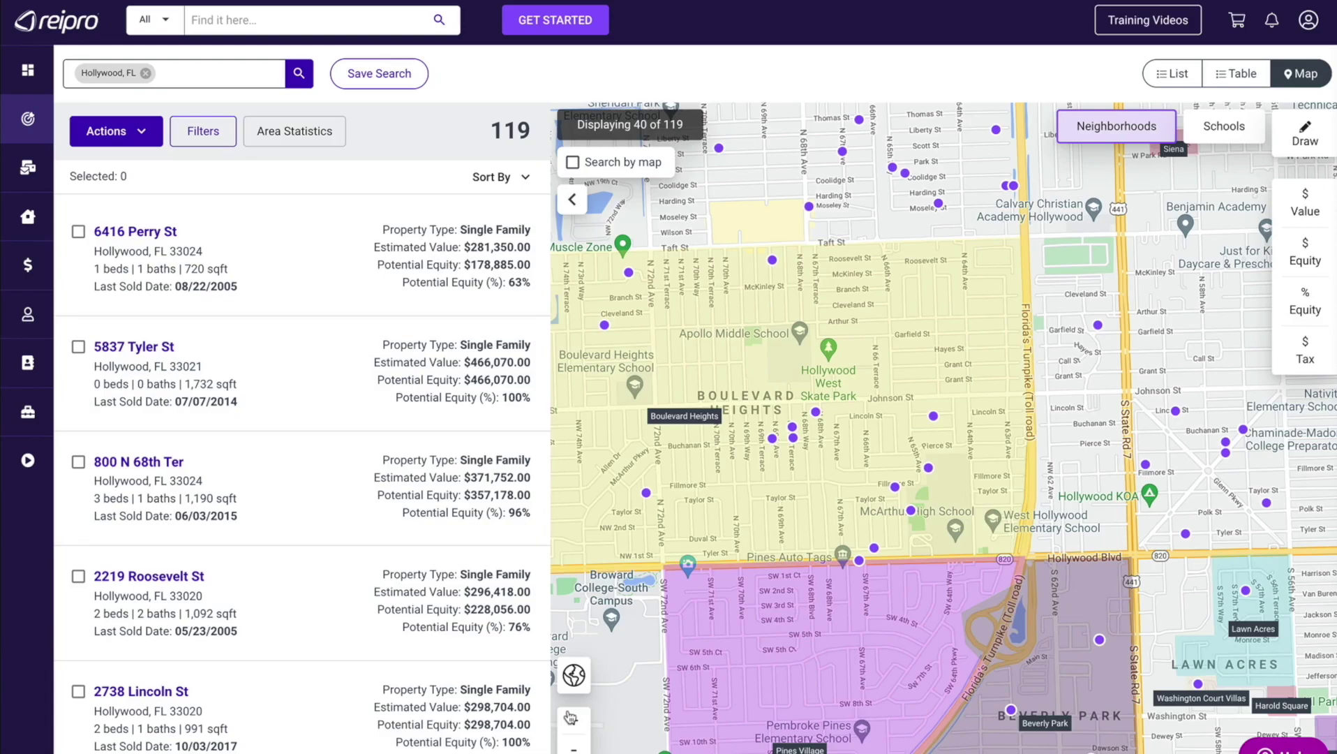
left_click(574, 748)
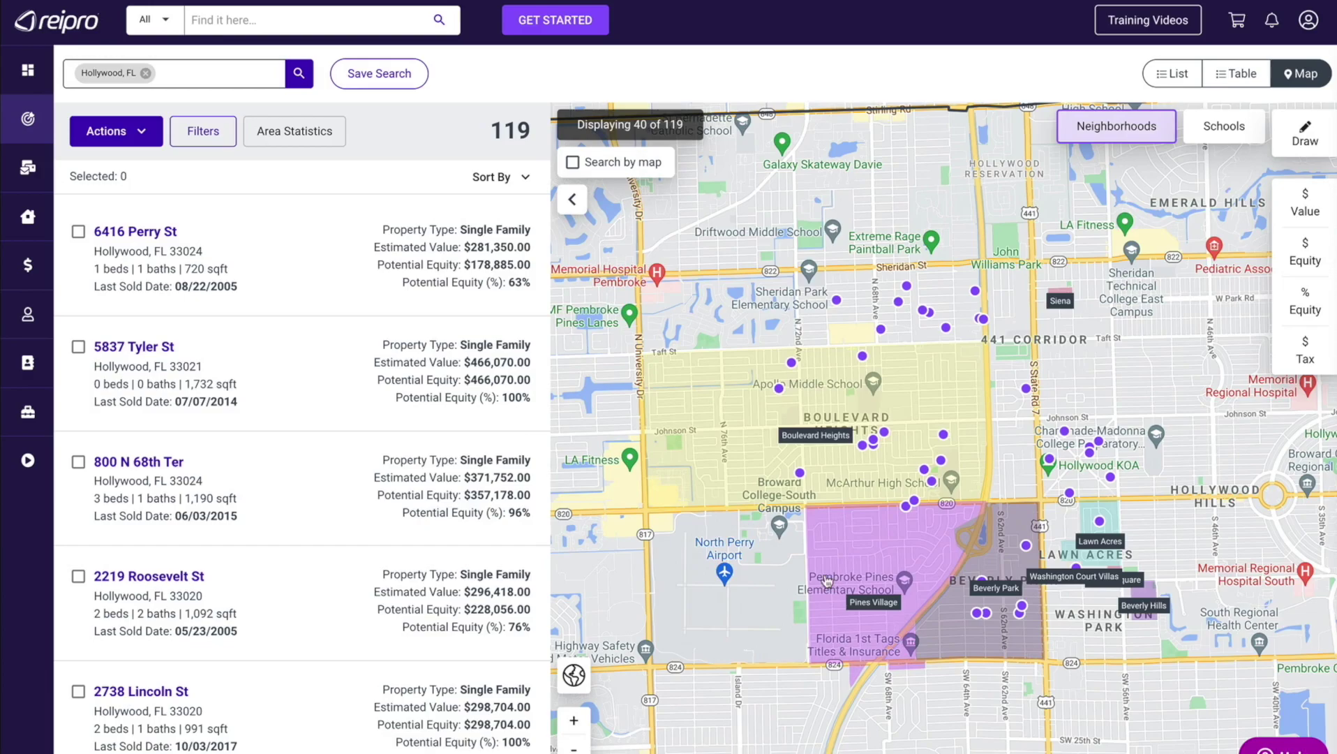
- Draw a freehand search area around the Boulevard Heights neighborhood on the map and remove that shape again
left_click(1304, 134)
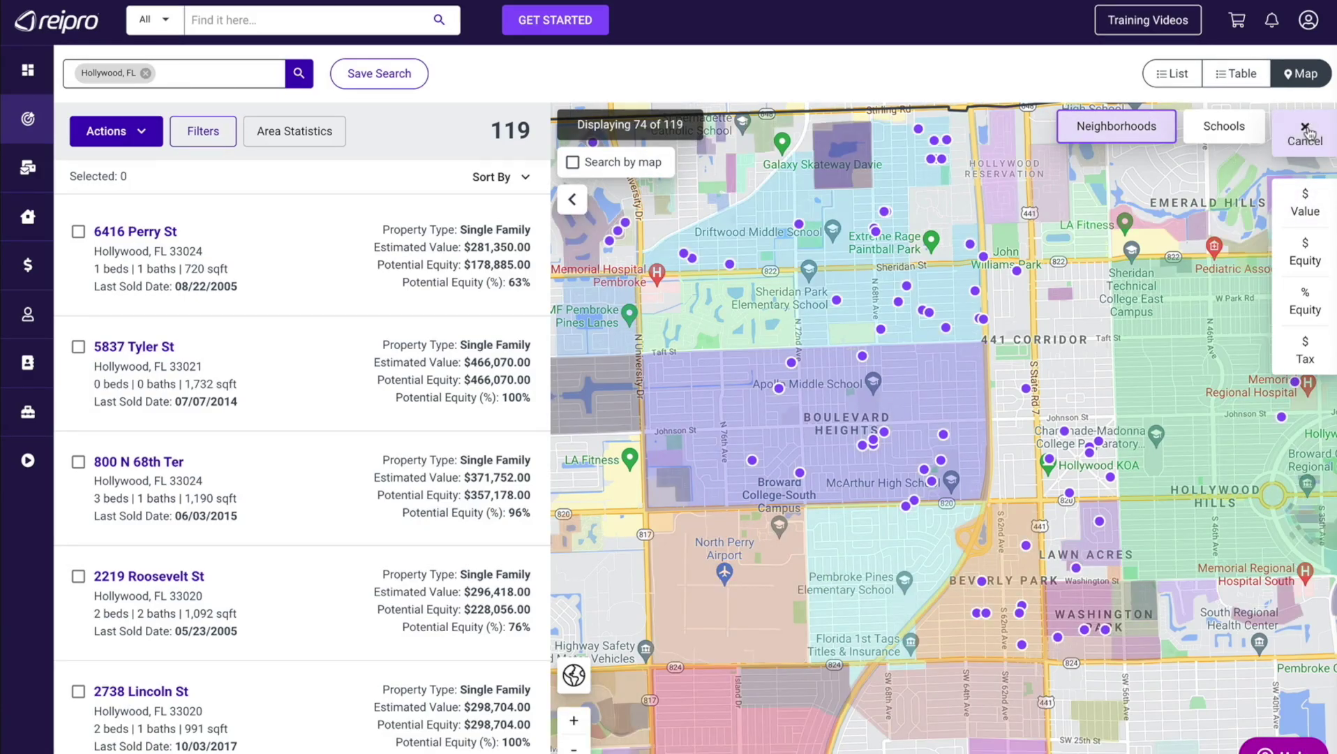
mouse_move(977, 309)
left_mouse_down()
mouse_move(949, 342)
mouse_move(638, 377)
mouse_move(661, 499)
mouse_move(1015, 497)
mouse_move(982, 348)
mouse_move(925, 342)
left_mouse_up()
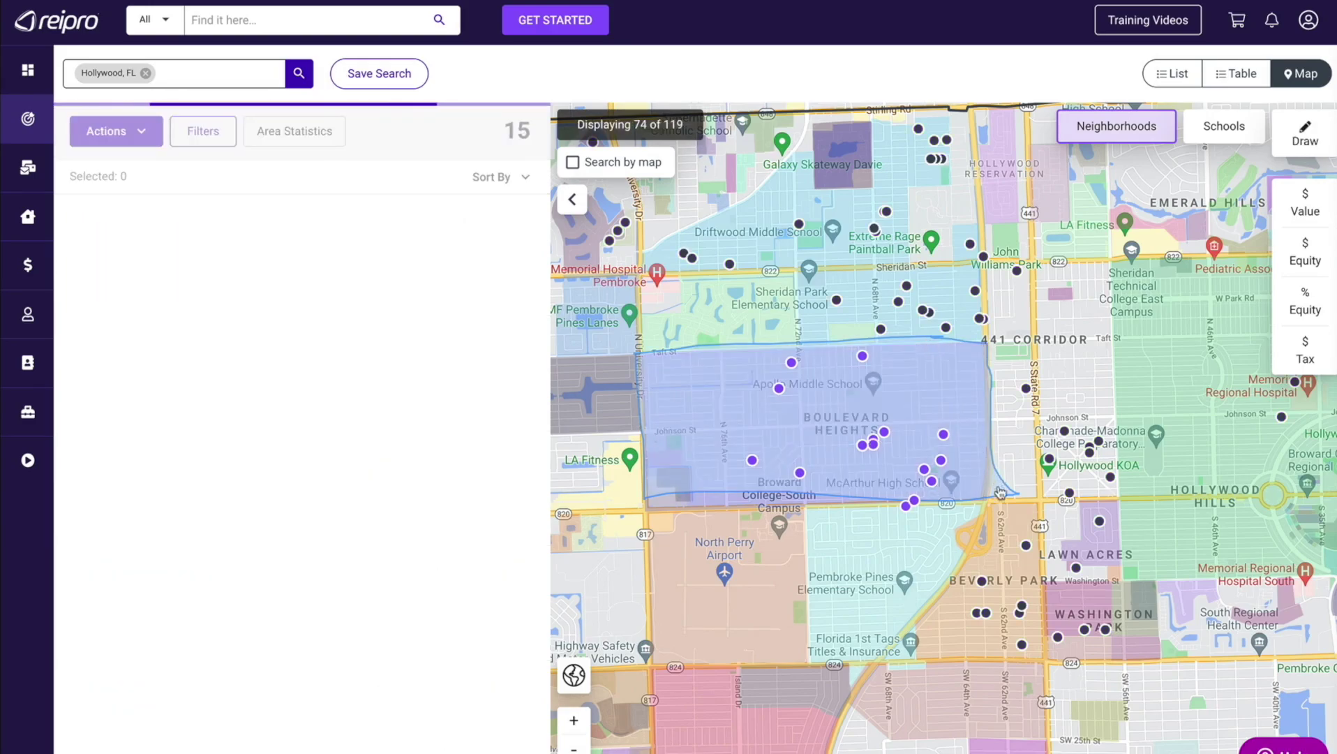
left_click_drag(985, 515, 814, 612)
left_click_drag(779, 251, 677, 265)
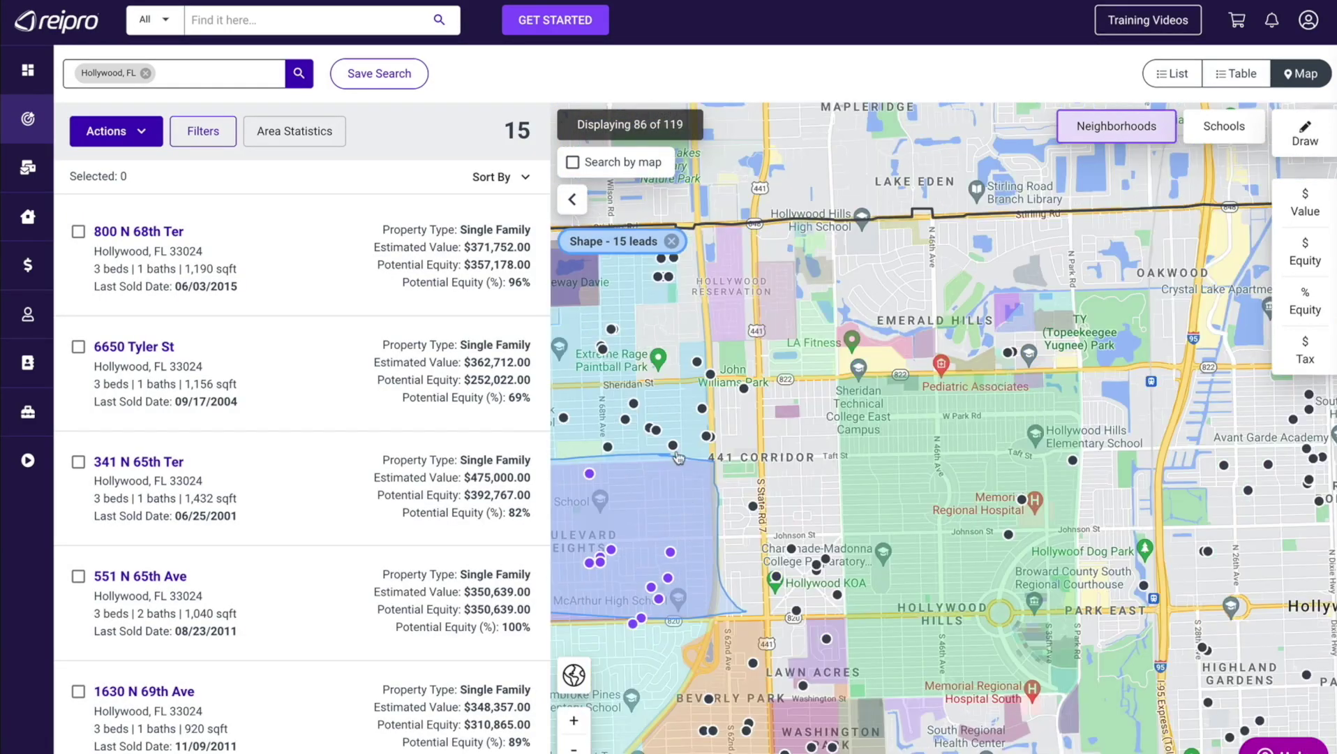
left_click(672, 240)
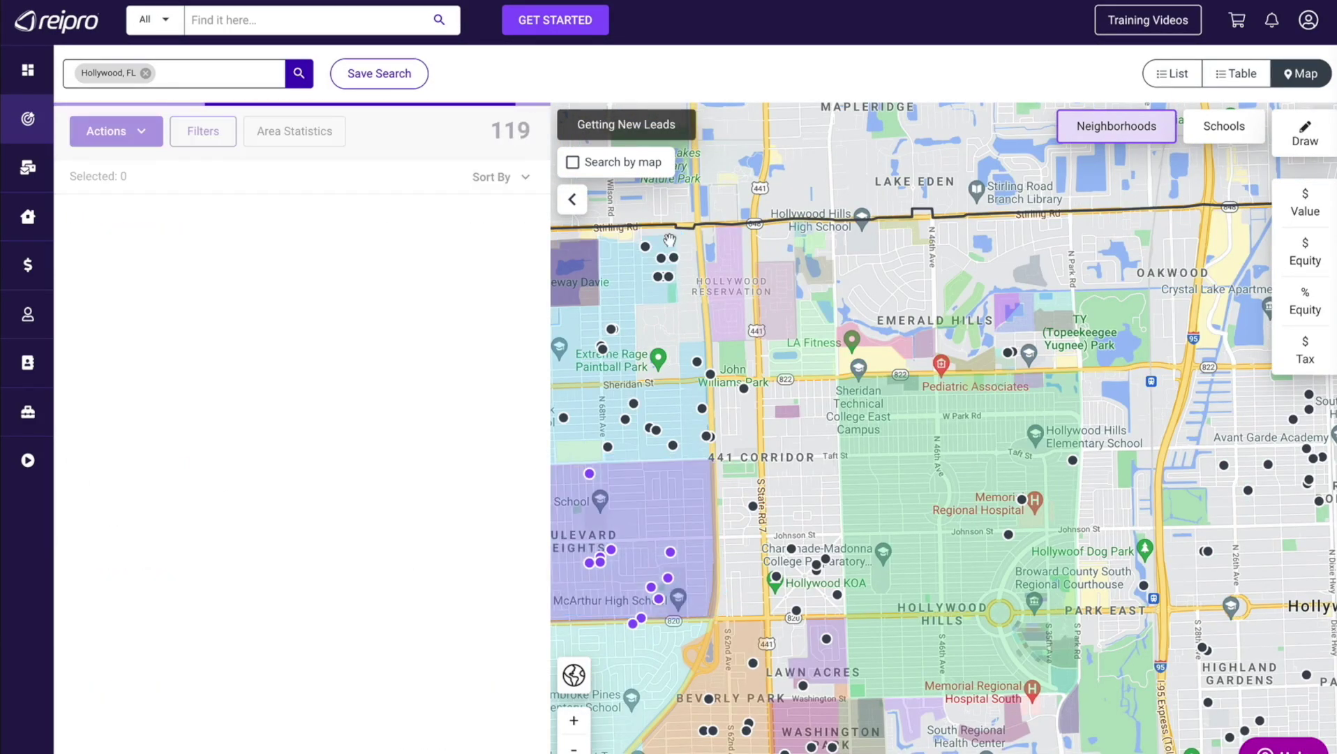
left_click_drag(800, 473, 886, 303)
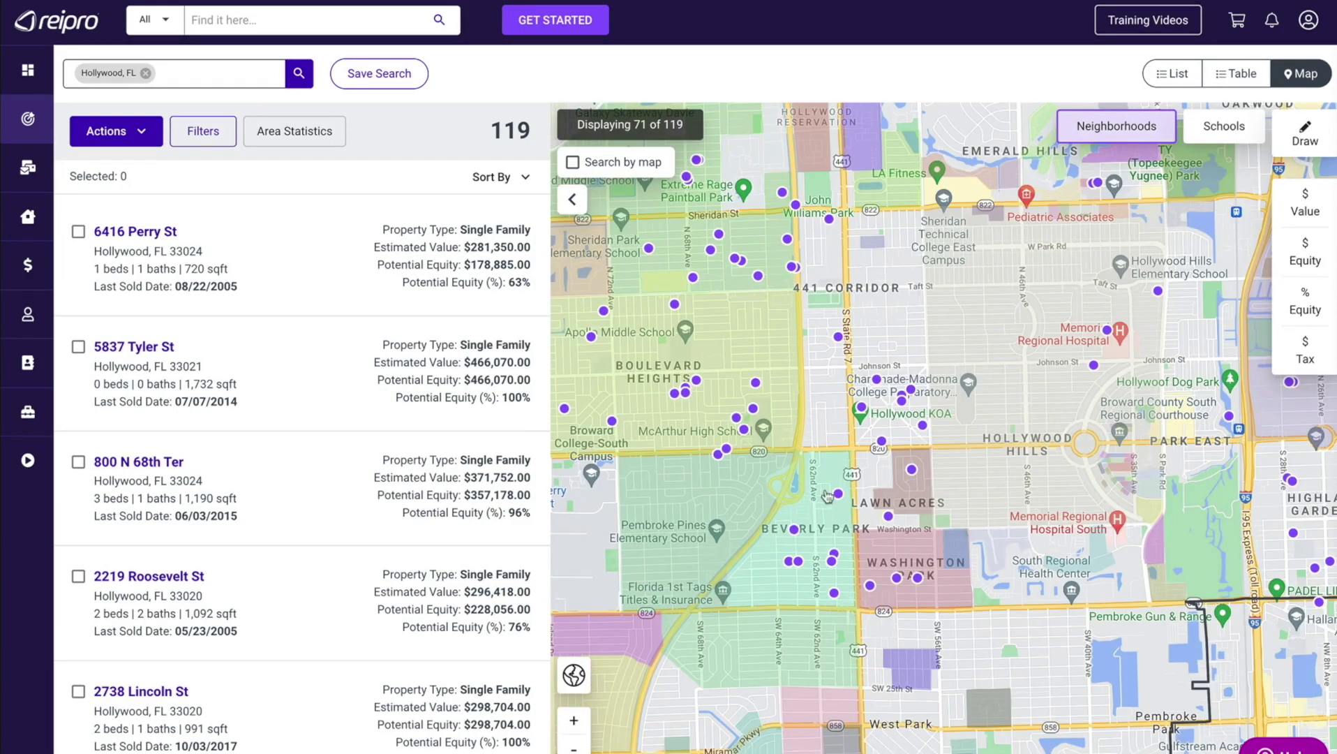
- Overlay the High School zones on the map and view the school rating of McArthur High School
left_click(1226, 124)
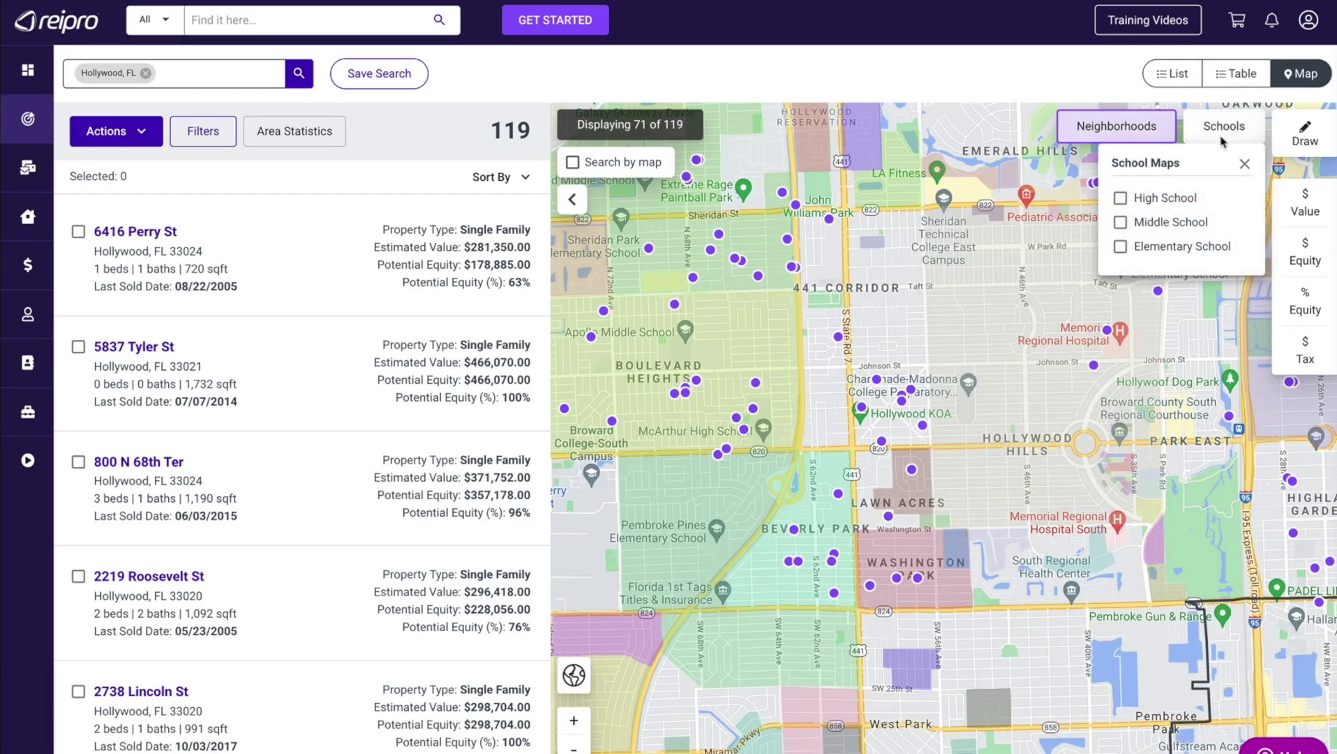
left_click(1165, 199)
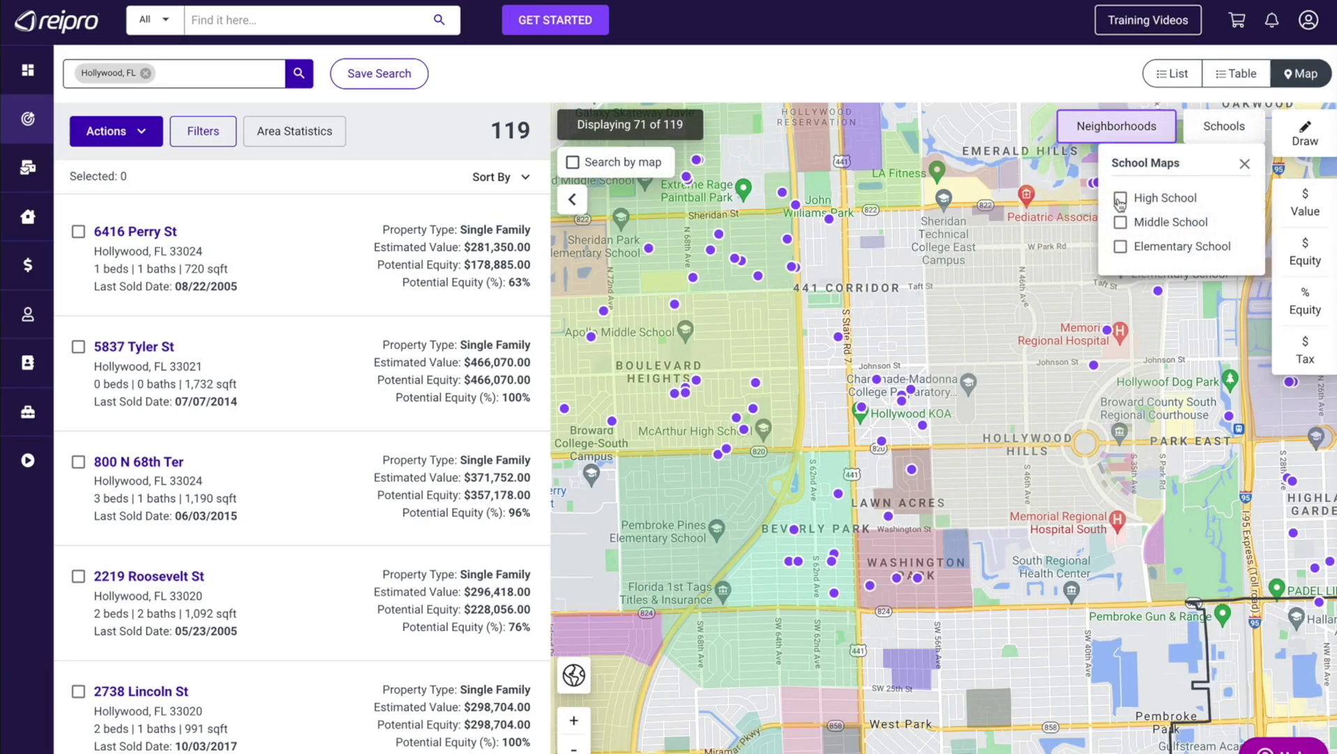
left_click(1245, 164)
left_click(574, 746)
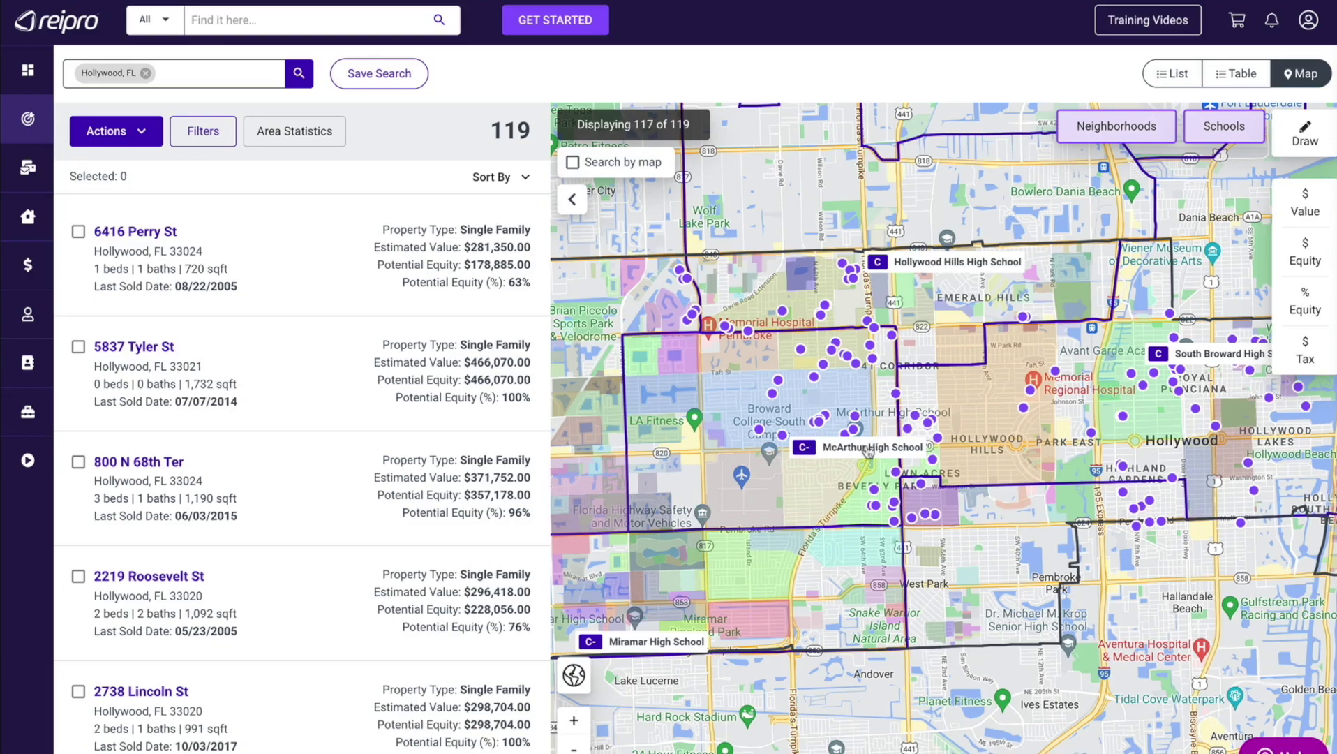
left_click(839, 450)
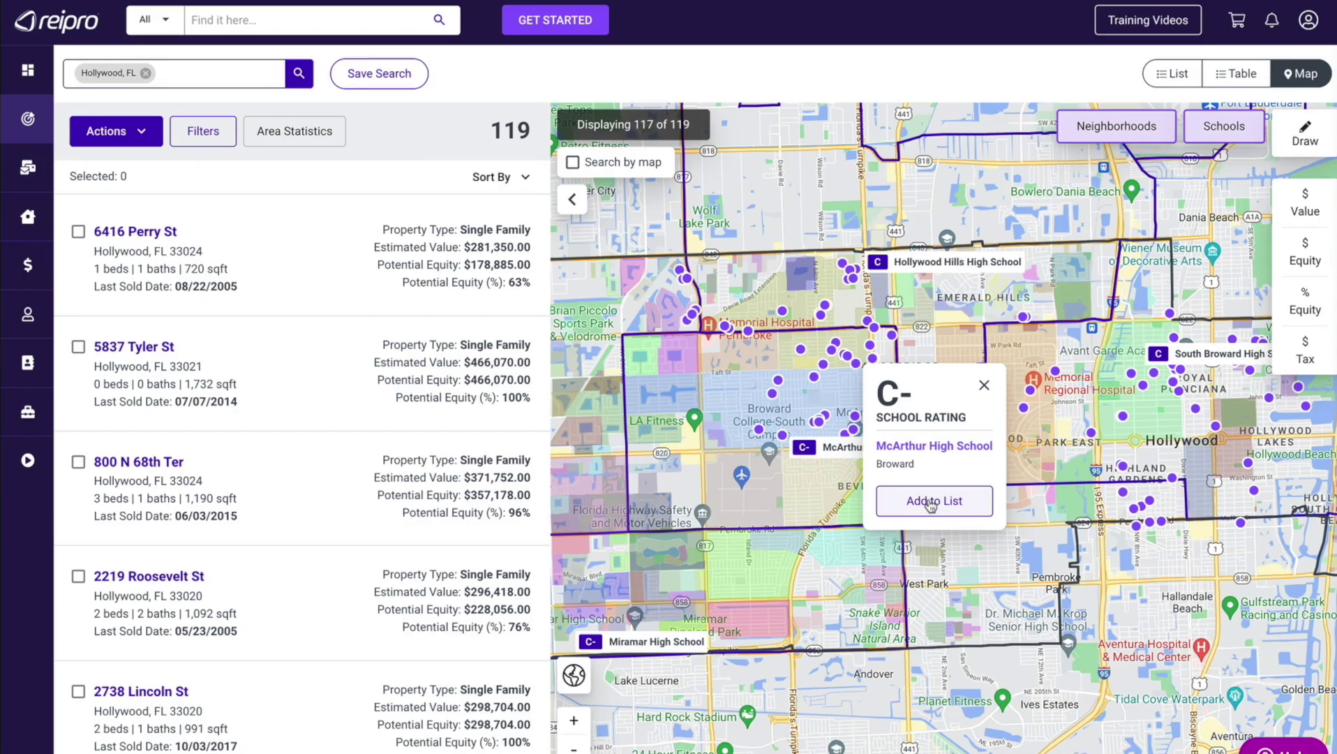
left_click(984, 384)
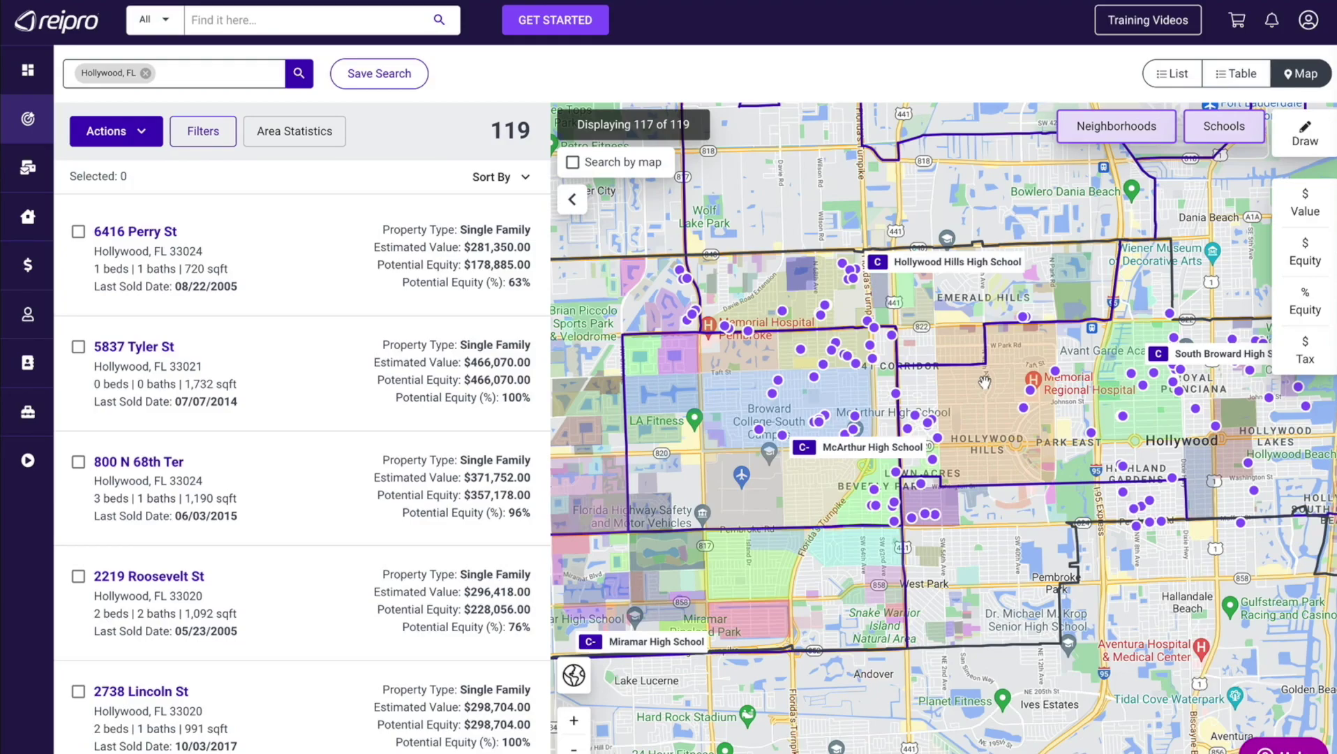
- Hide the lead list, turn on Search by map, and load leads for the area northwest of Hollywood around Weston
left_click(572, 202)
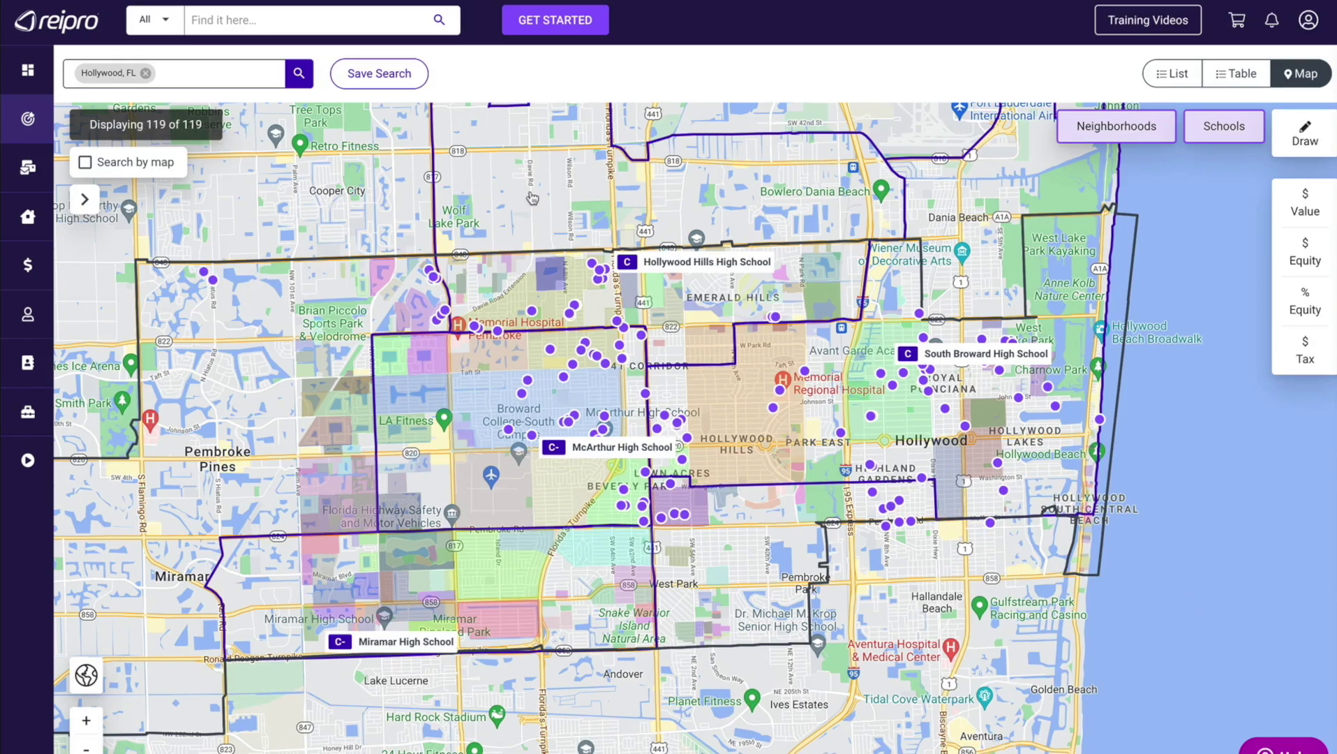
left_click(84, 163)
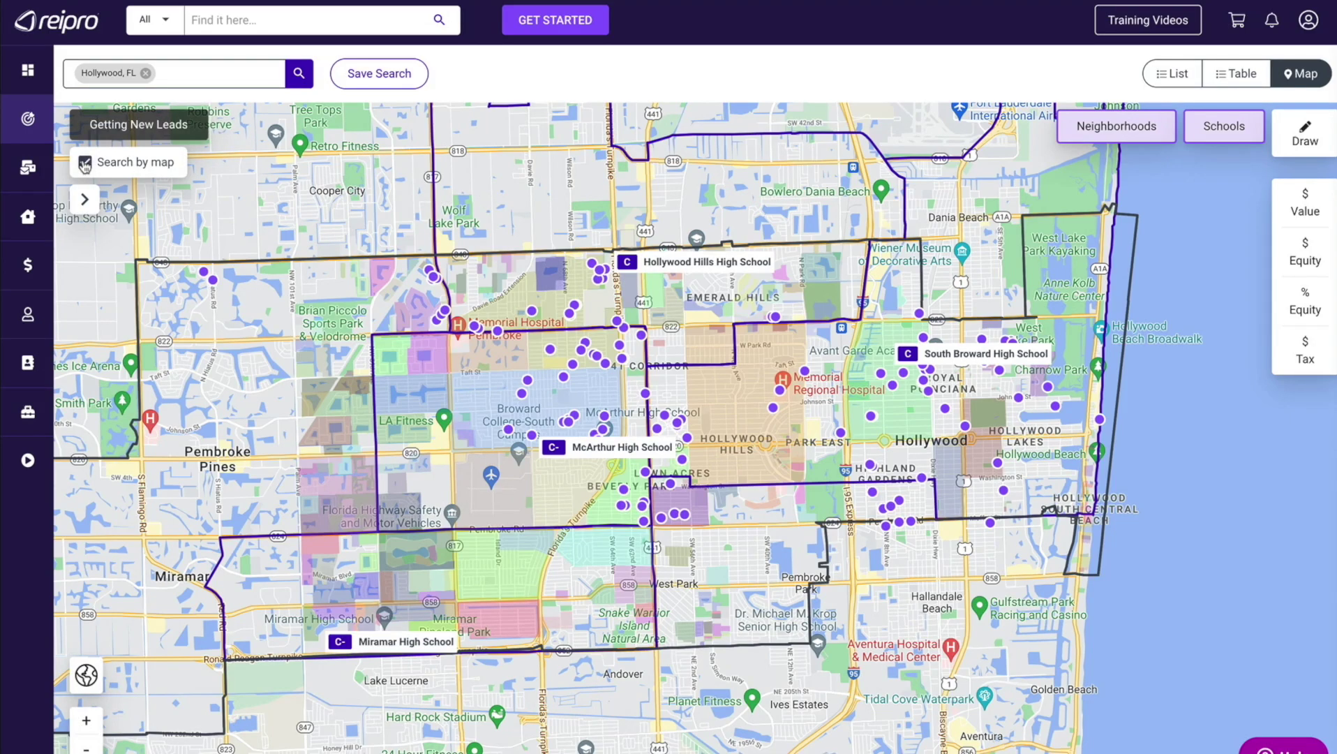
left_click_drag(369, 312, 798, 398)
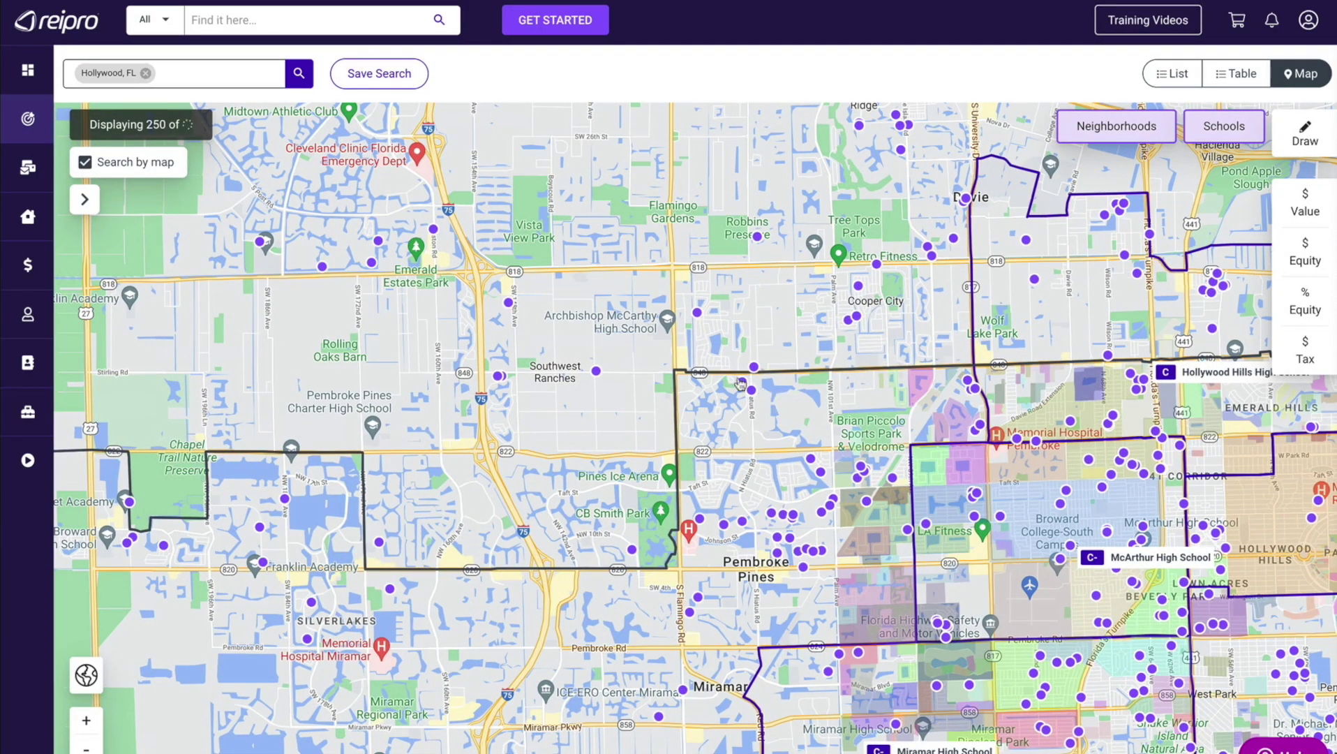
left_click_drag(564, 307, 667, 518)
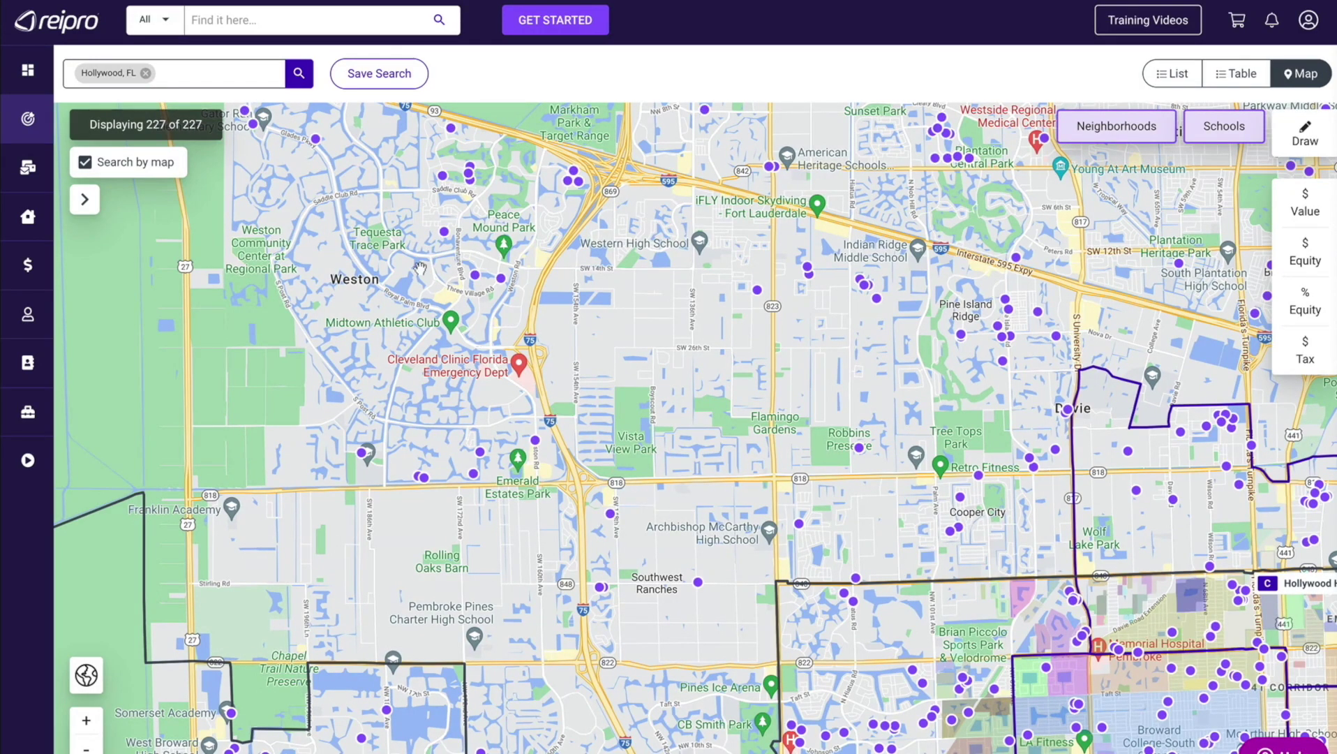
left_click(183, 72)
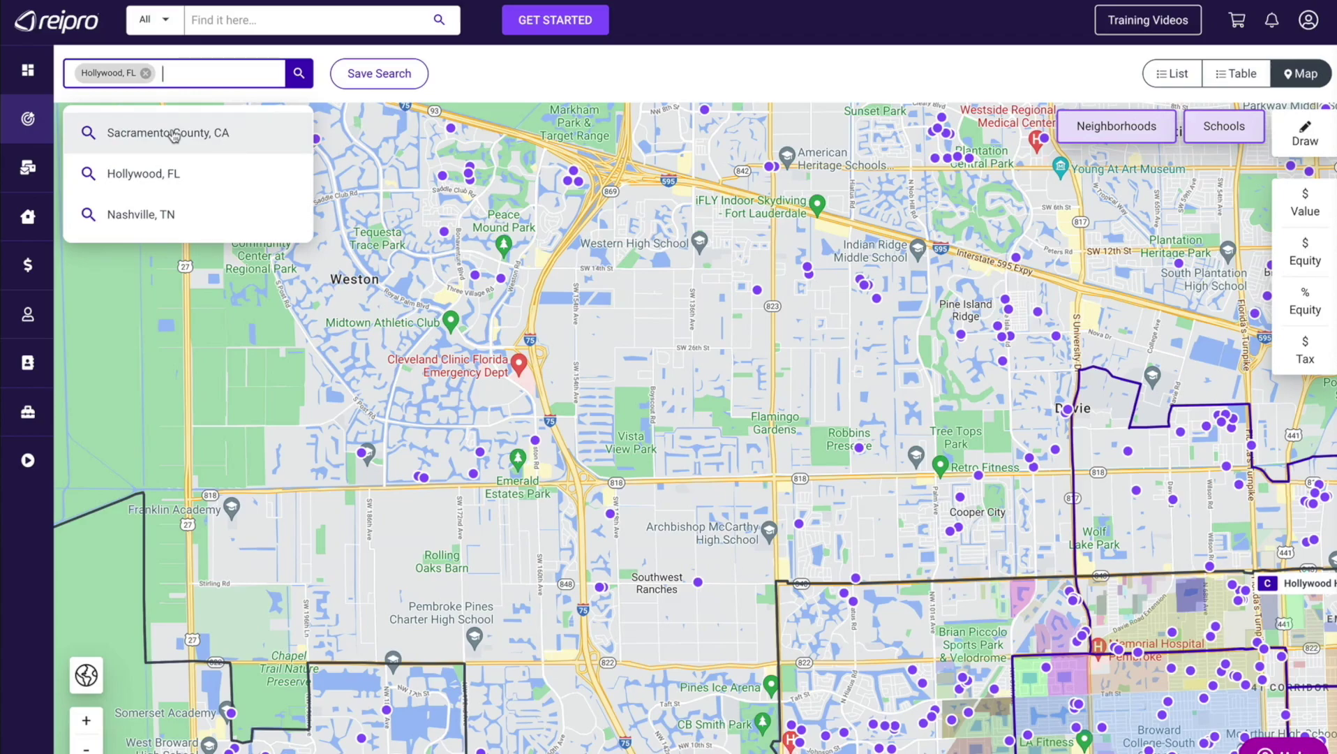
left_click(746, 298)
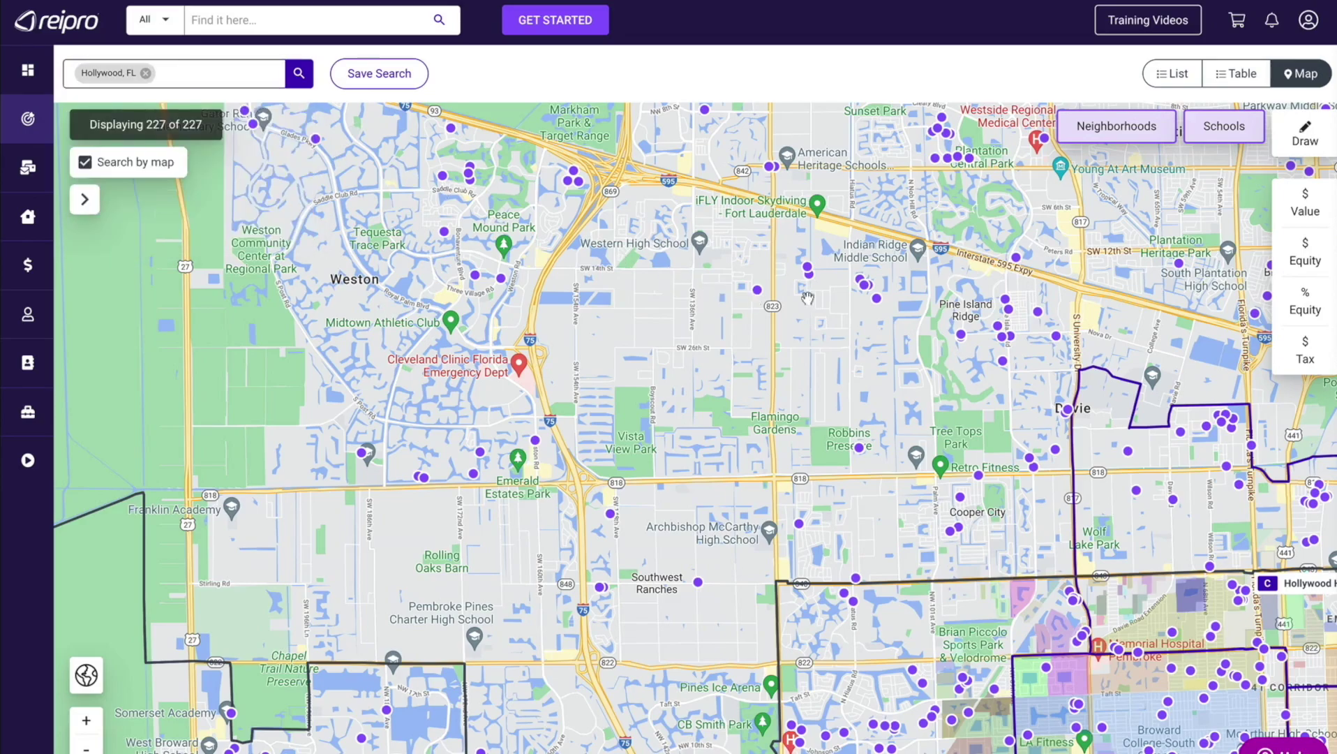
- Label the leads on the map by dollar value, by equity percentage, and finally by tax amount
left_click(1302, 209)
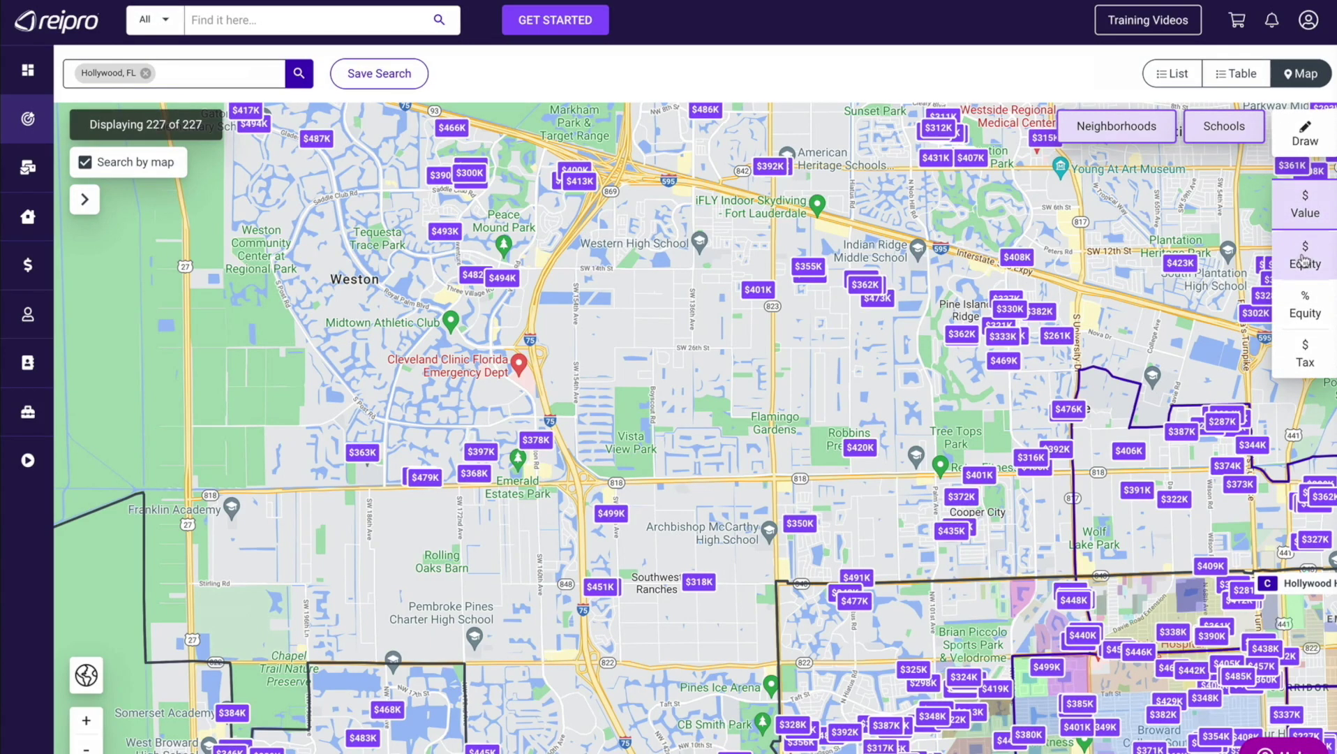
left_click(1304, 311)
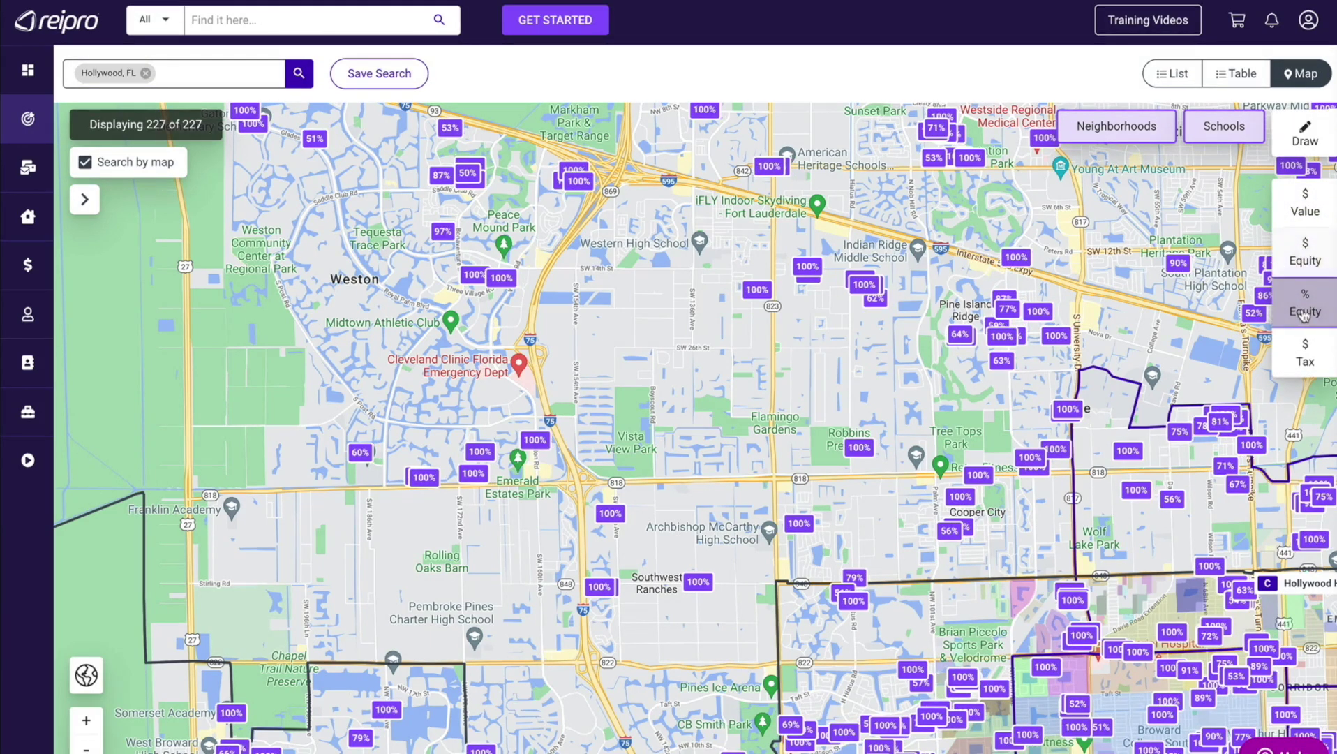
left_click(1303, 354)
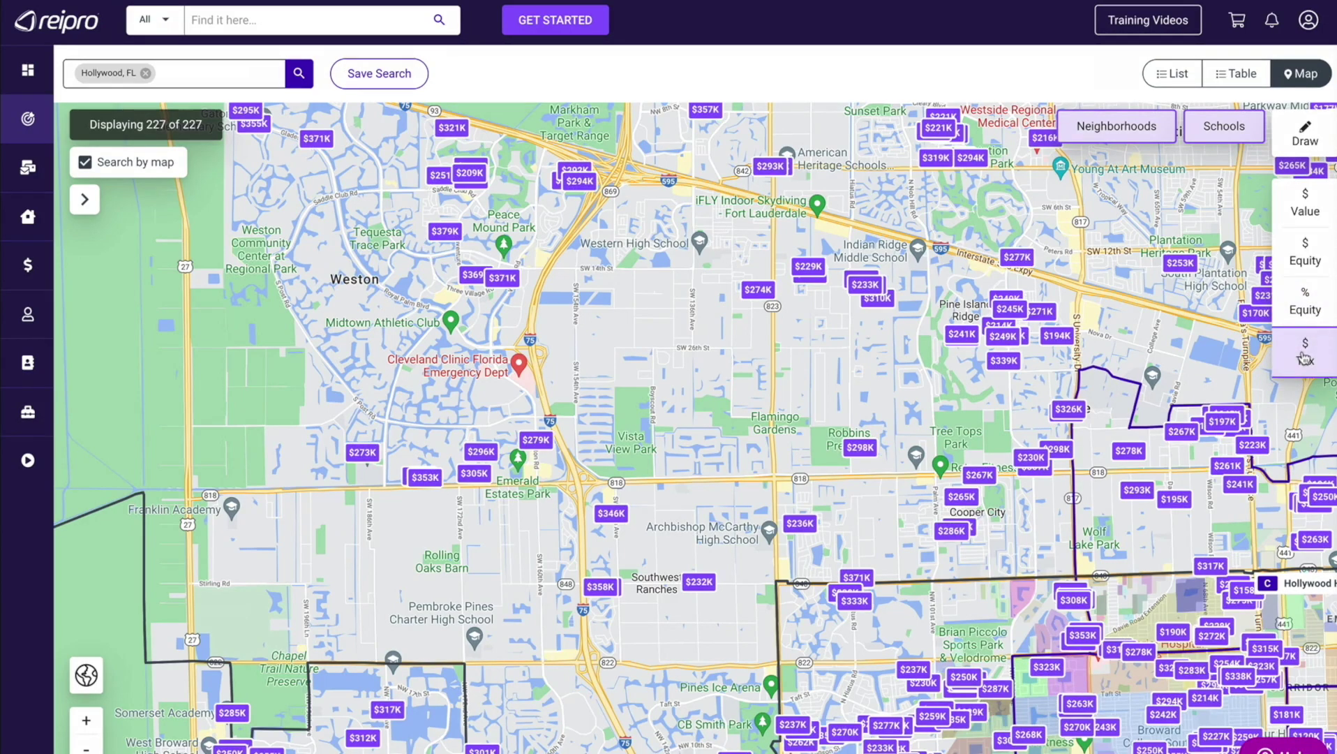
- Bring back the lead list and select all leads found in the current map area
left_click(84, 200)
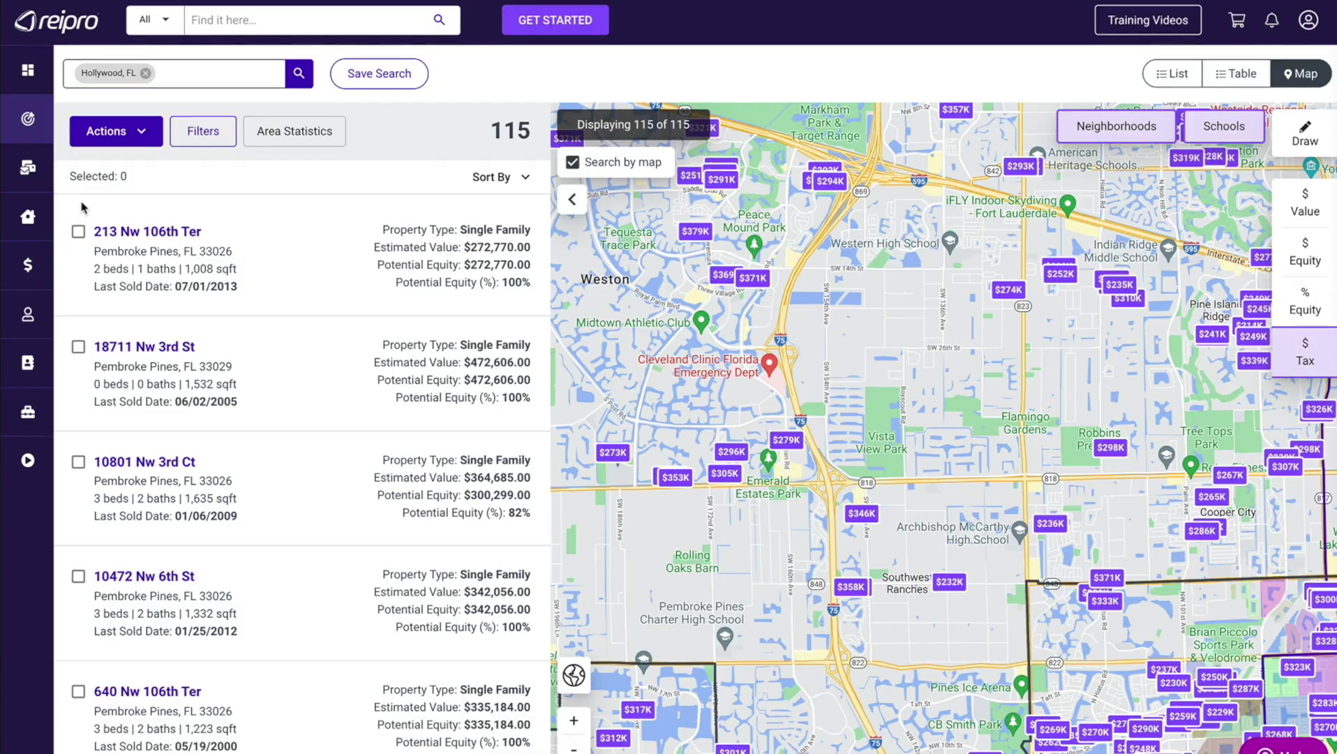
left_click(144, 134)
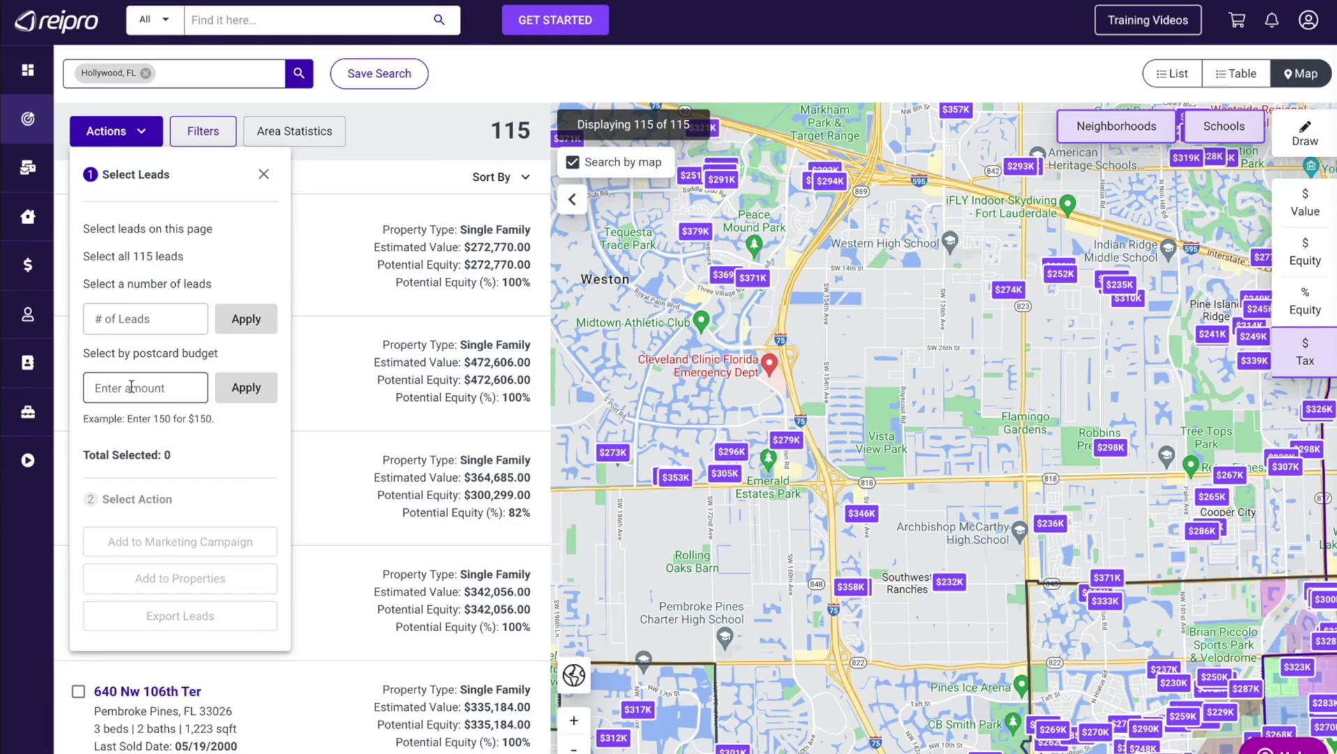
left_click(132, 257)
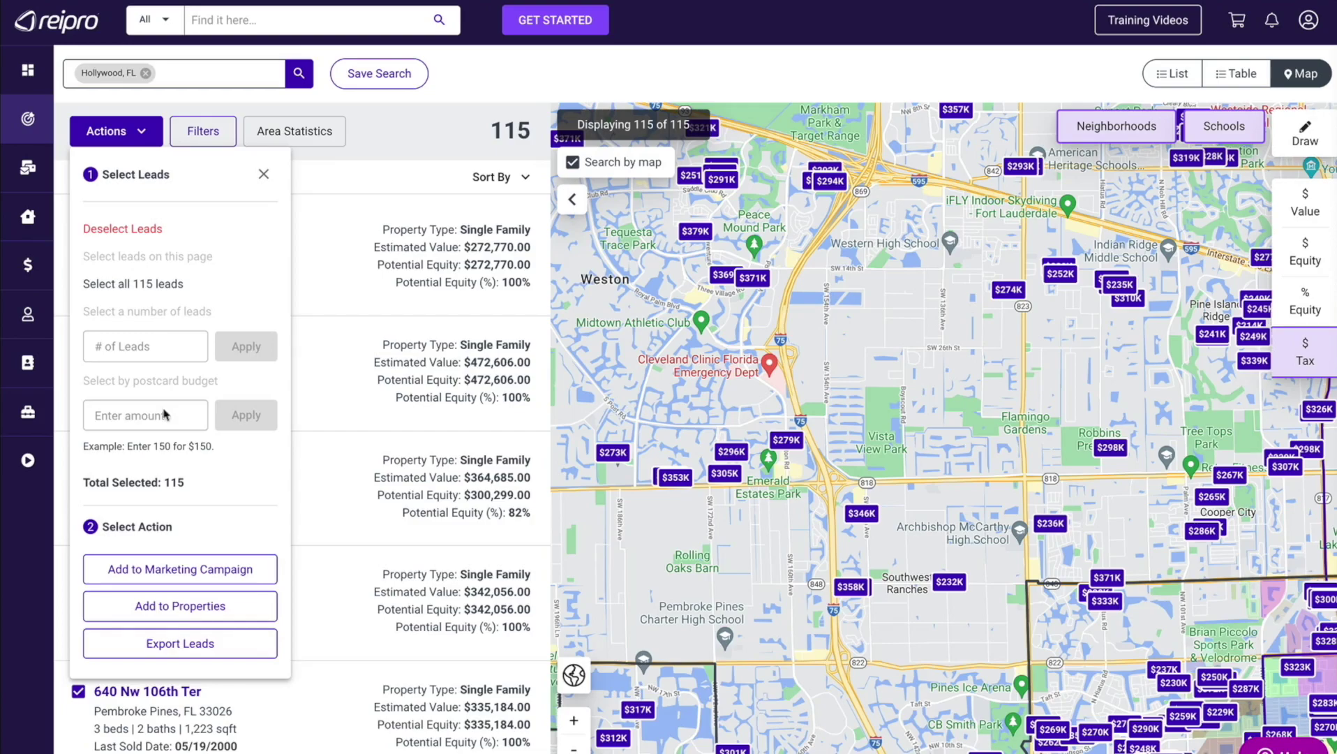
- Add the selected leads to a new marketing campaign named Hollywood-Vacant with the campaign type Vacant
left_click(194, 570)
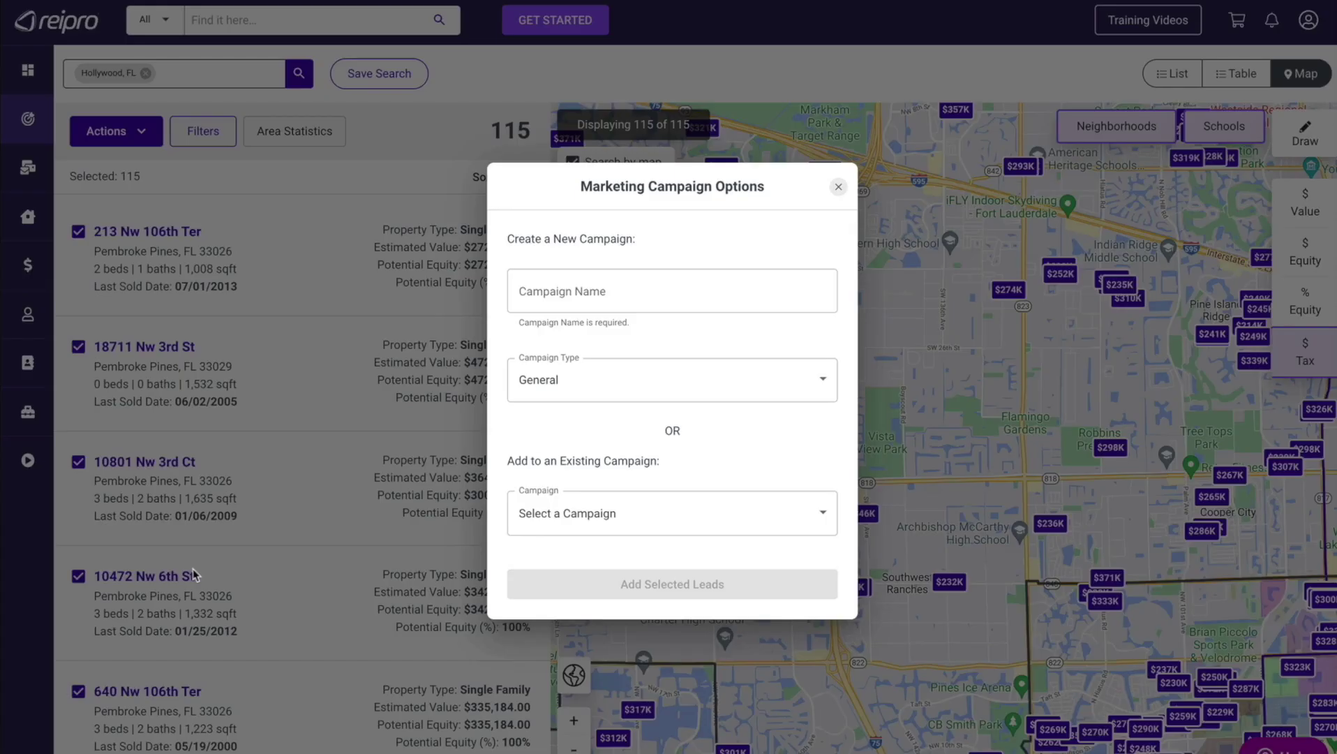
left_click(552, 297)
type("Holl")
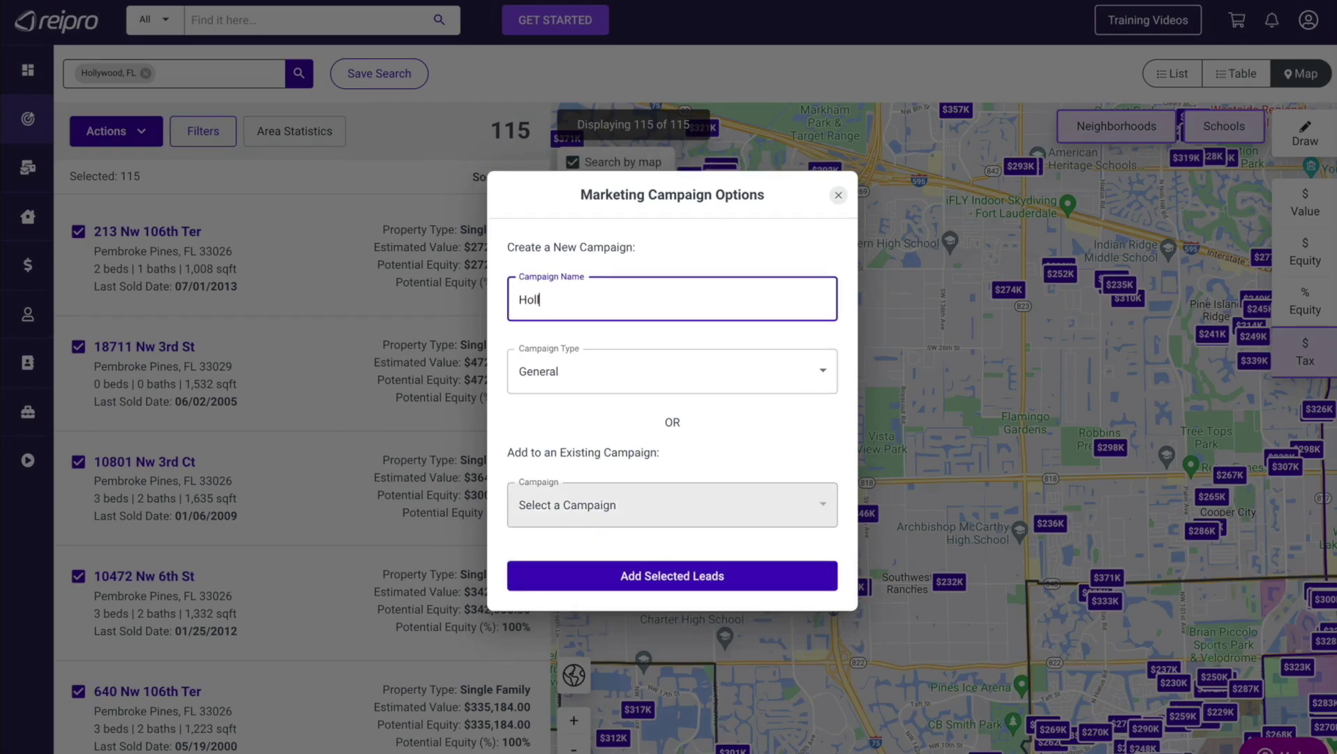
type("ywood-Vacant")
left_click(597, 374)
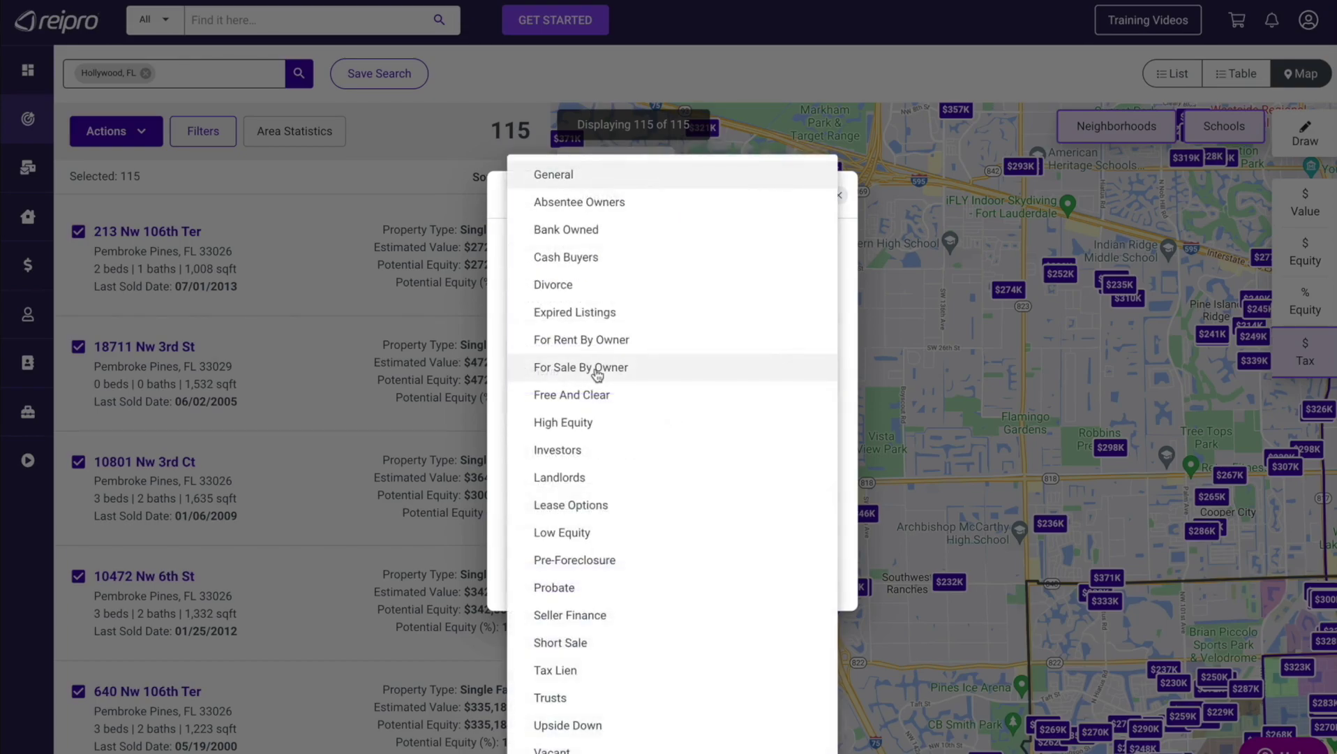
left_click(551, 748)
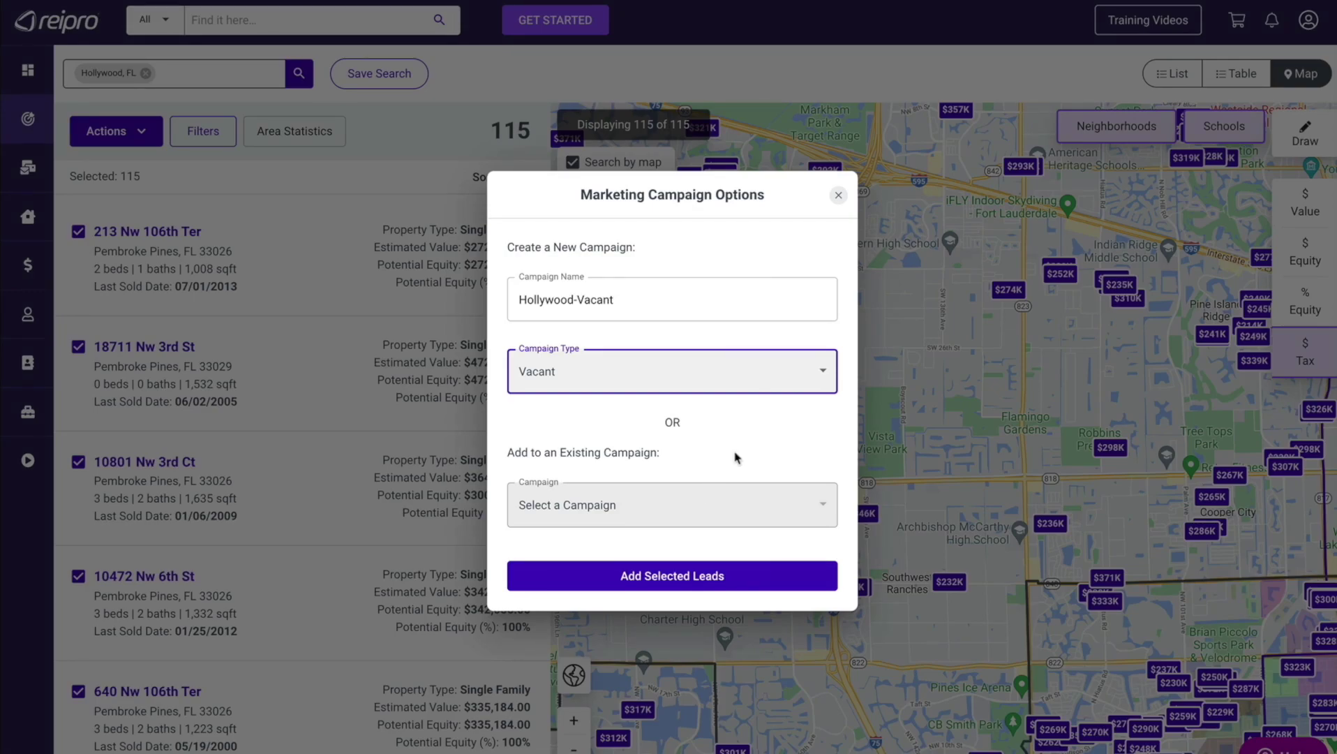
left_click(661, 575)
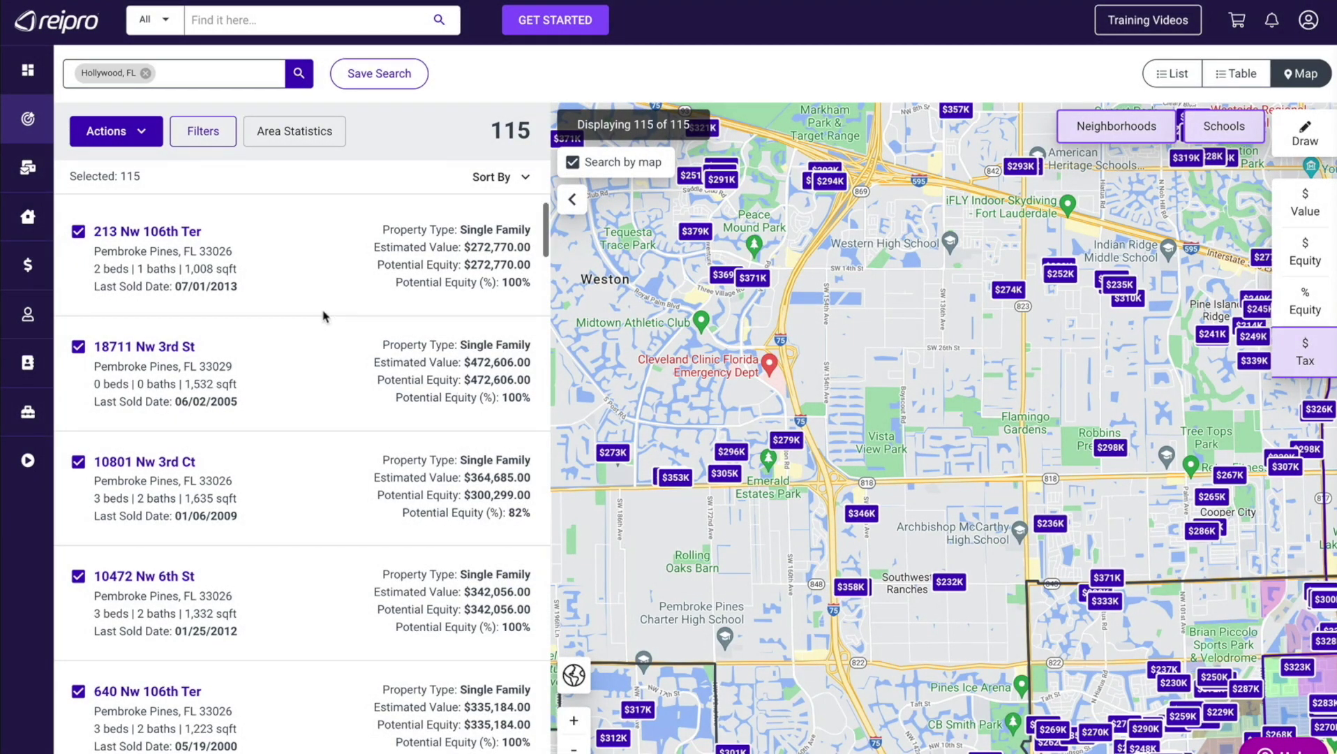
- Go to the marketing campaigns and start a postcard order for the Hollywood-Vacant campaign
mouse_move(44, 181)
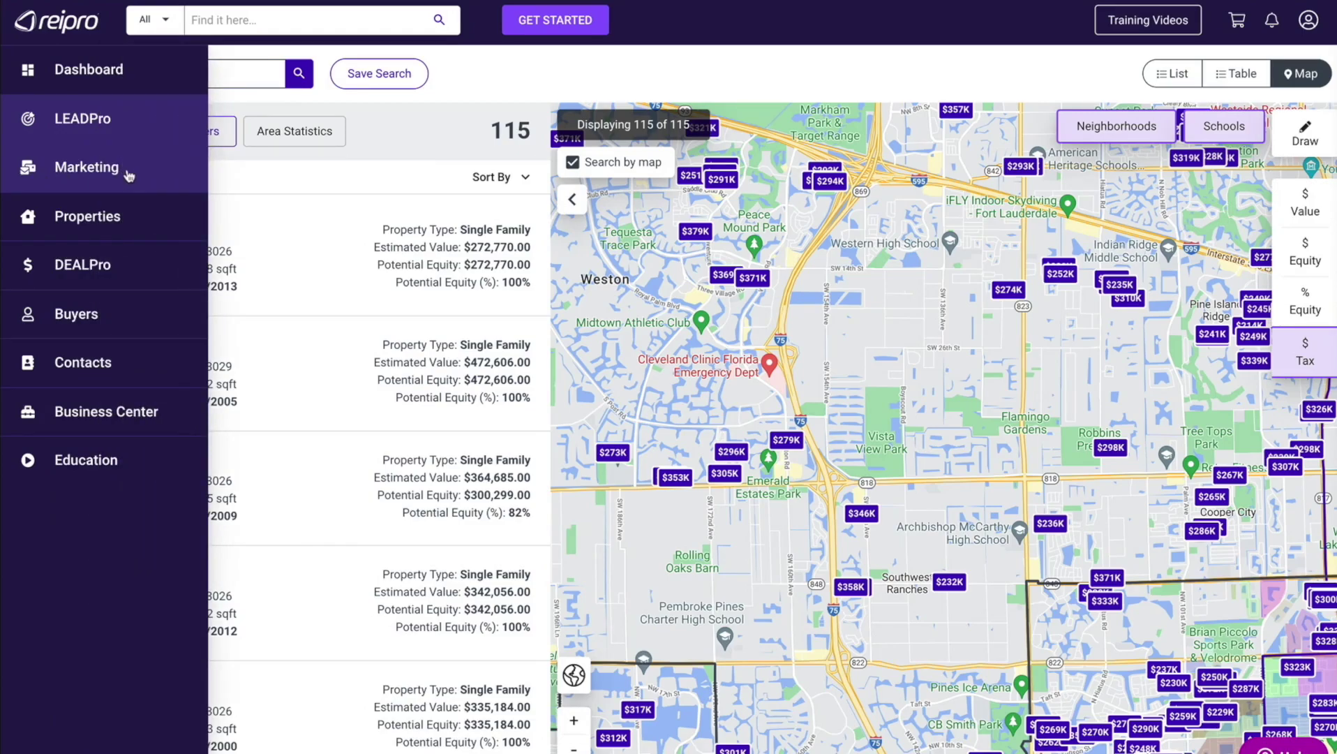
left_click(88, 169)
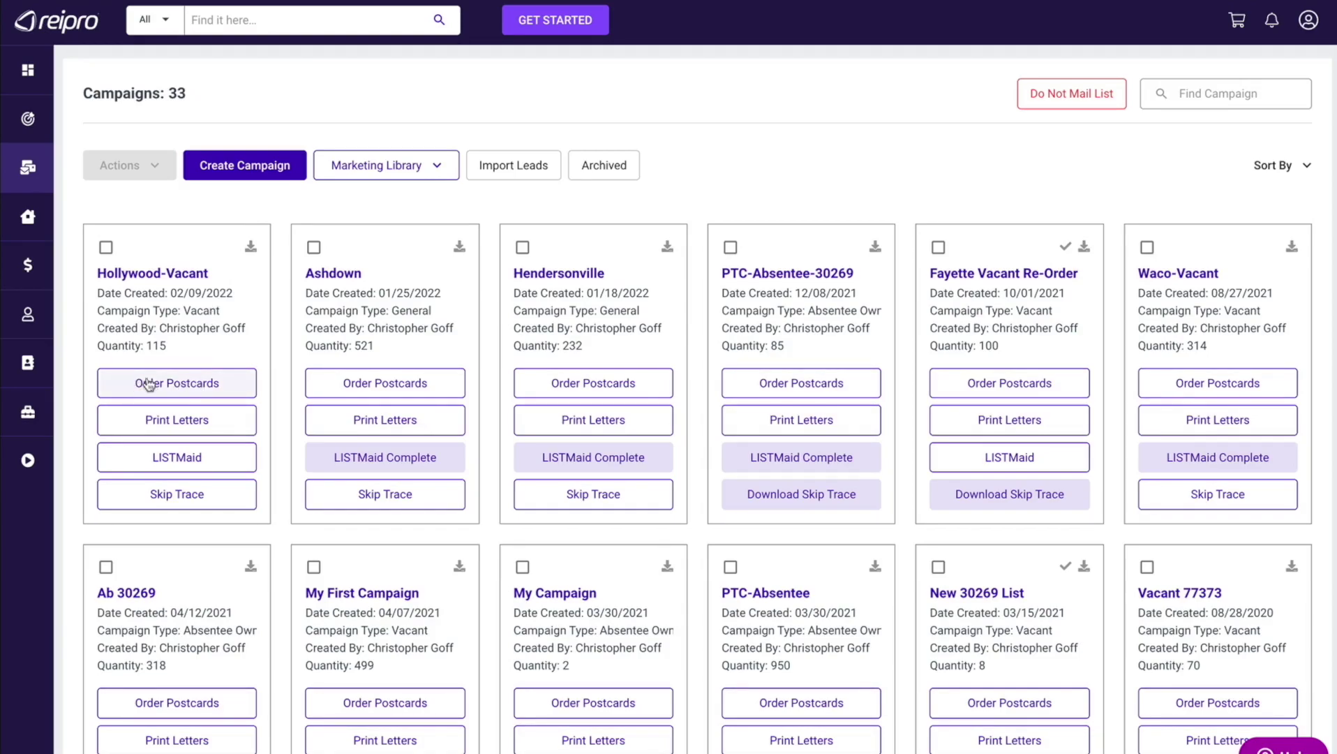
left_click(196, 389)
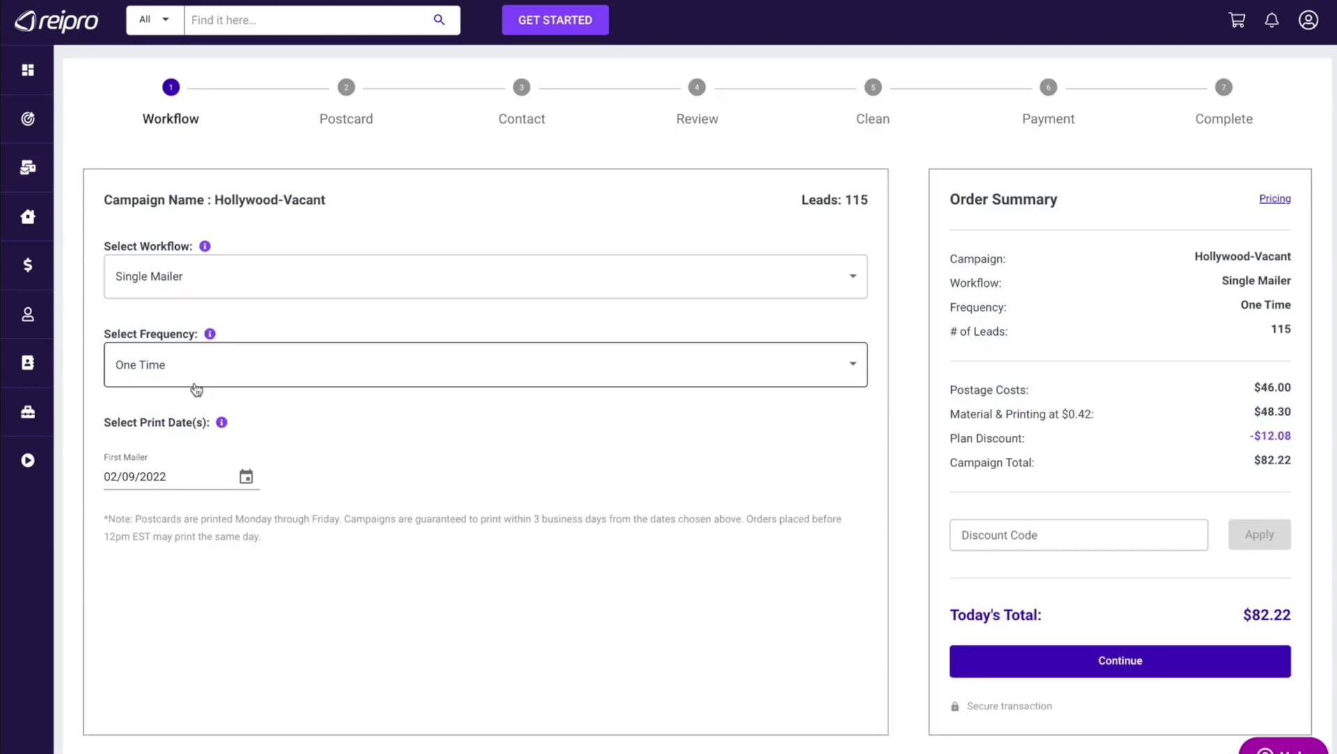
- Choose the Single Mailer workflow for the postcard order and continue to the postcard selection
left_click(296, 284)
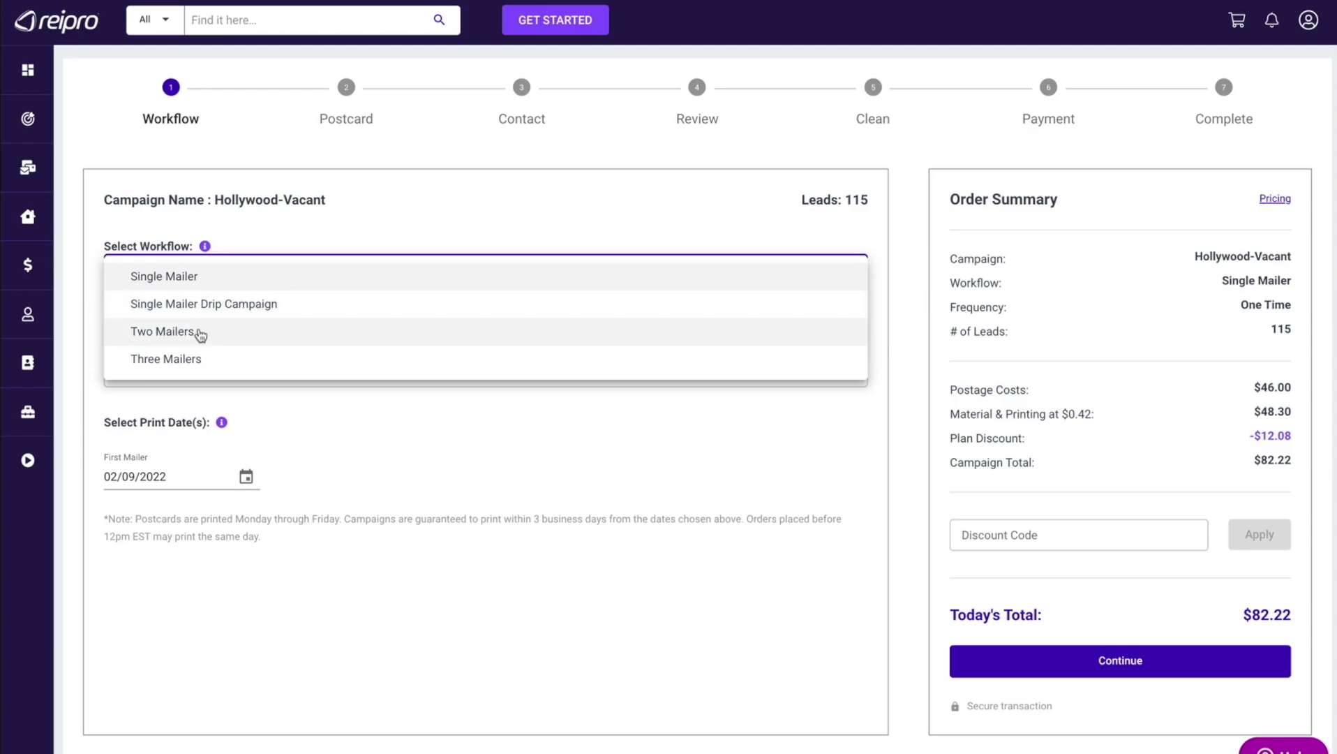
left_click(193, 278)
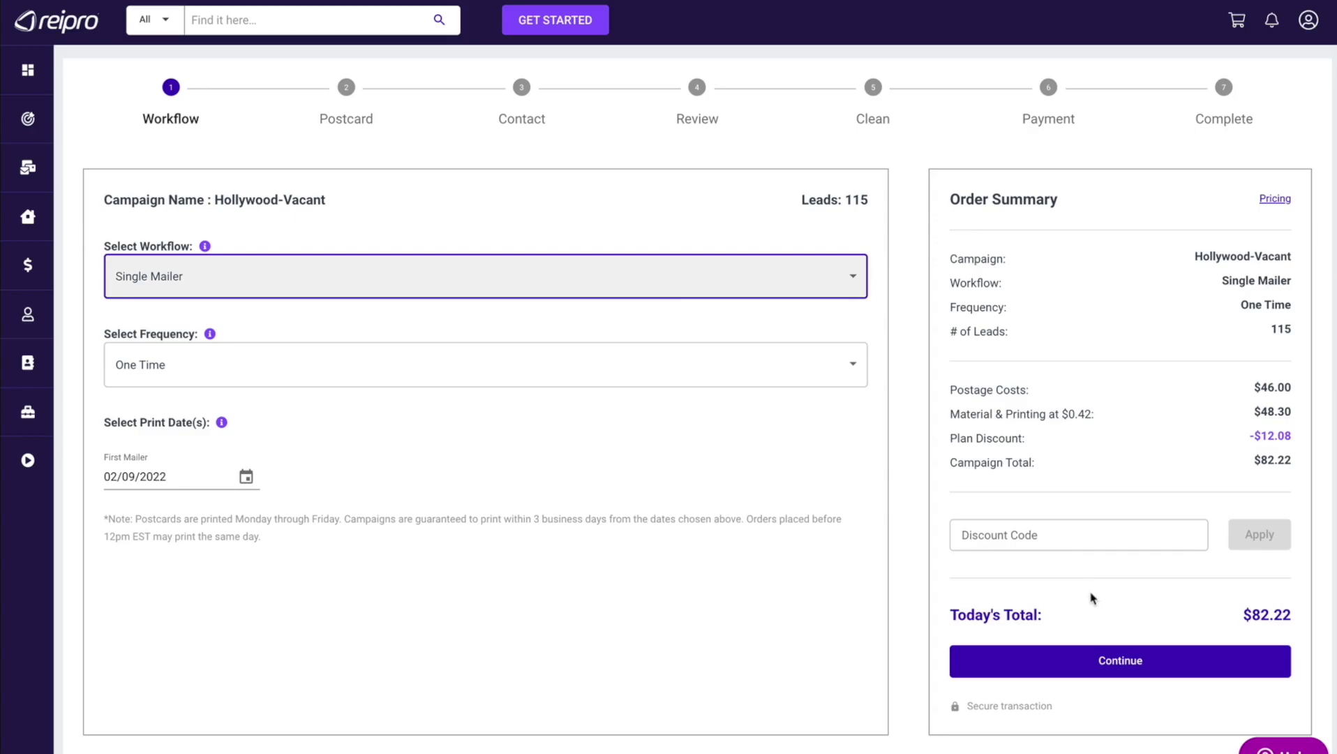
left_click(1085, 659)
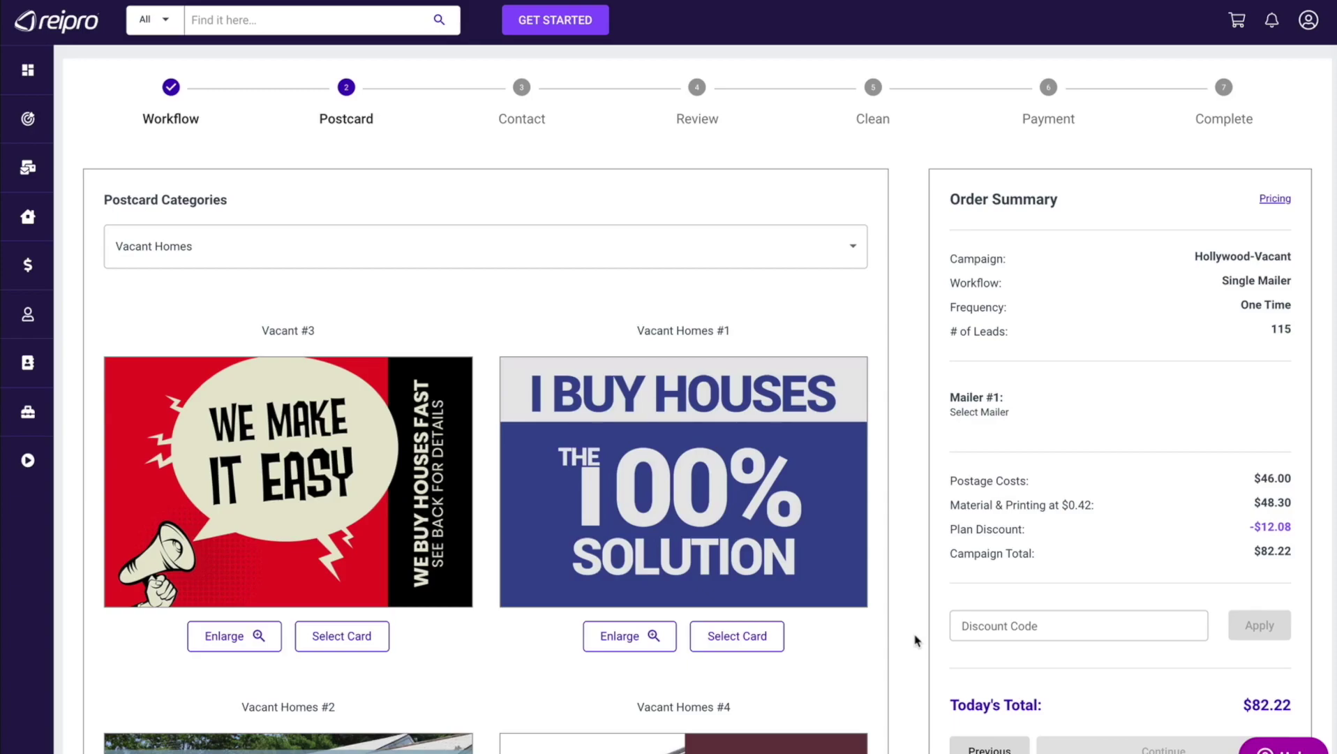
- Choose the Vacant Homes #1 postcard from the Vacant Homes category as Mailer 1 and continue to the contact details
scroll(916, 640, "down", 1)
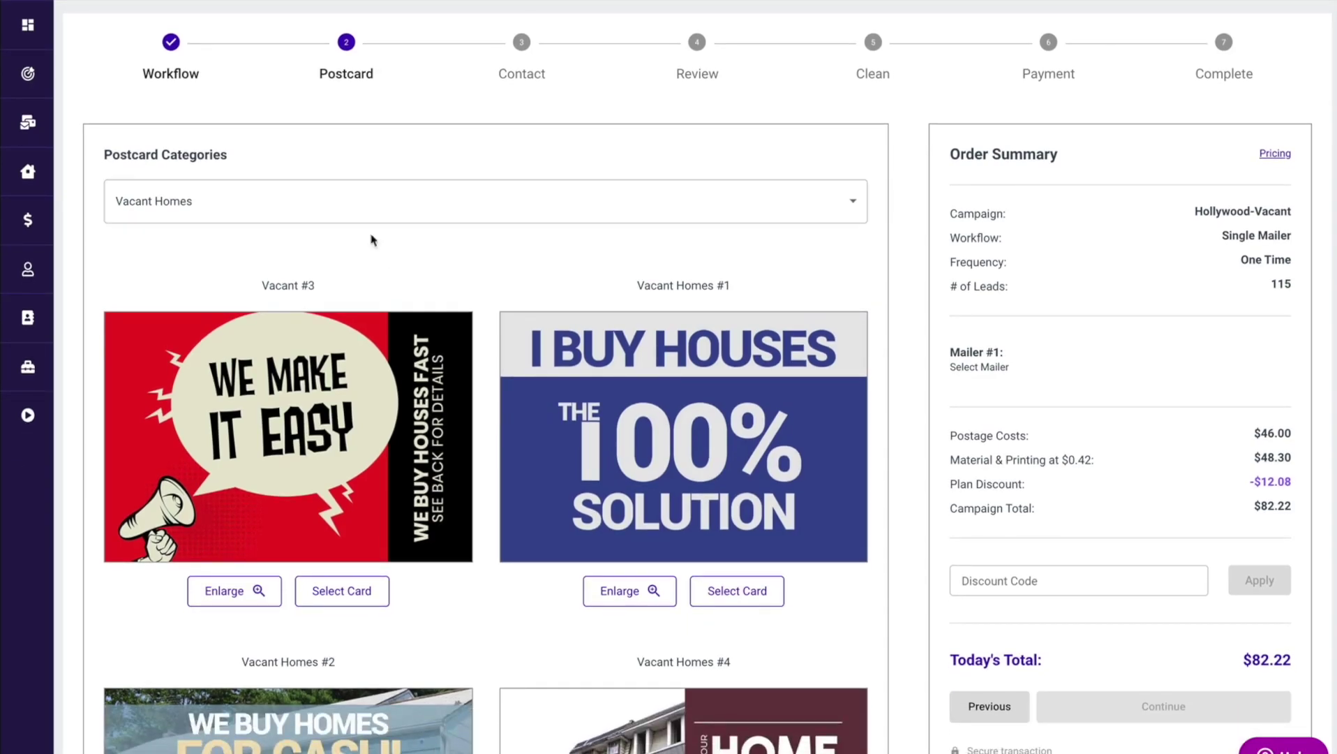
scroll(486, 362, "down", 7)
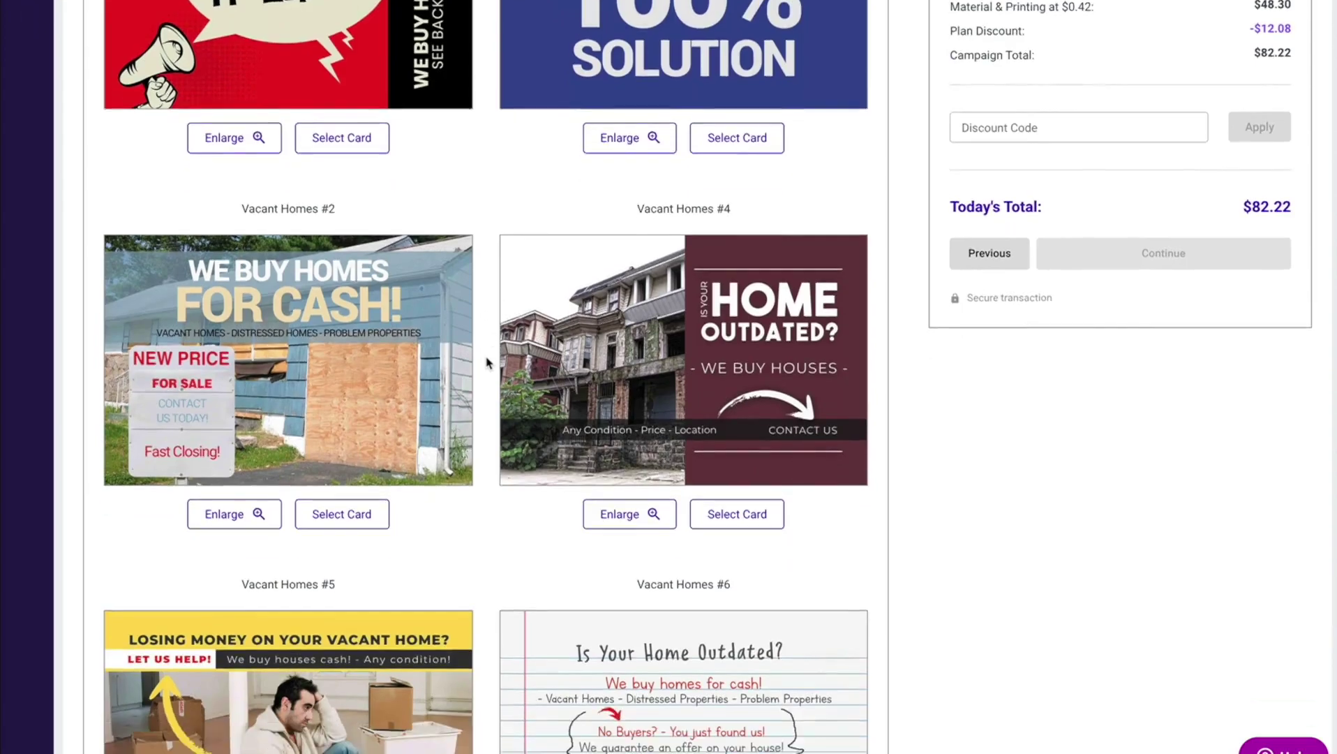
scroll(487, 363, "down", 2)
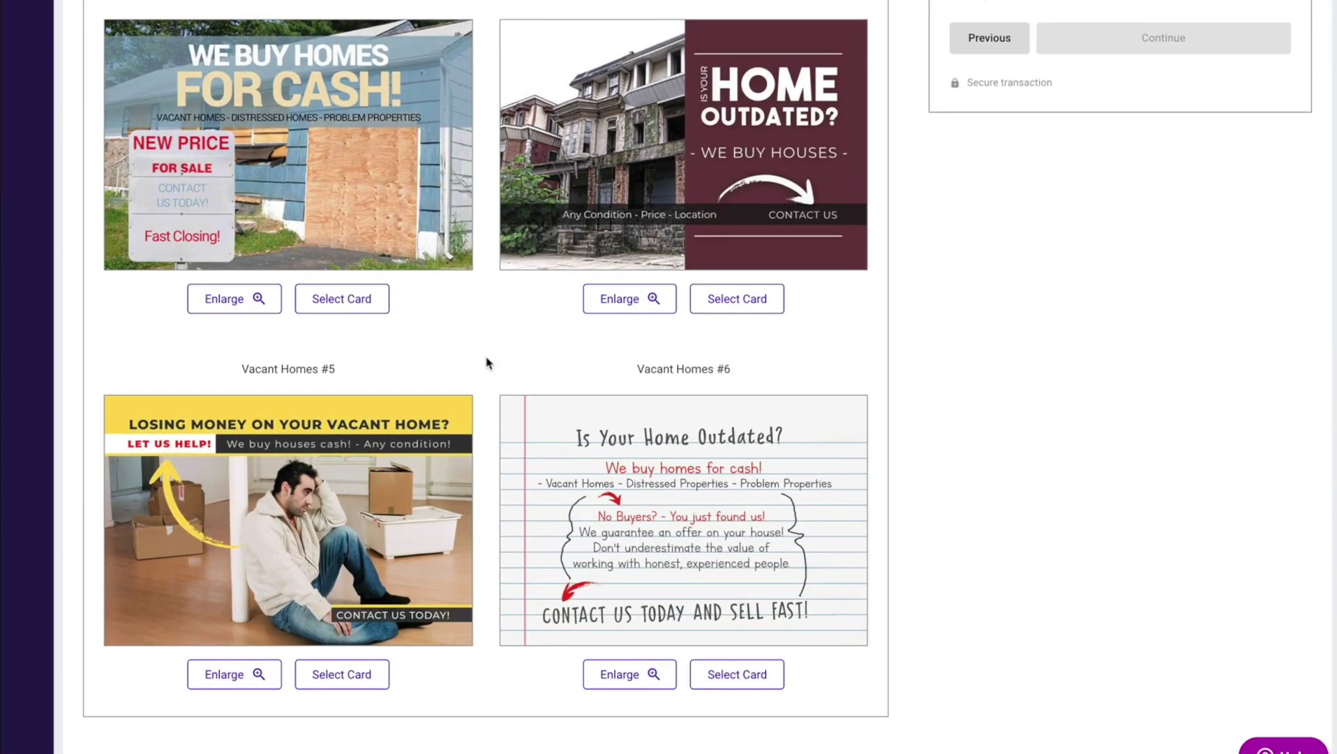
scroll(486, 362, "up", 10)
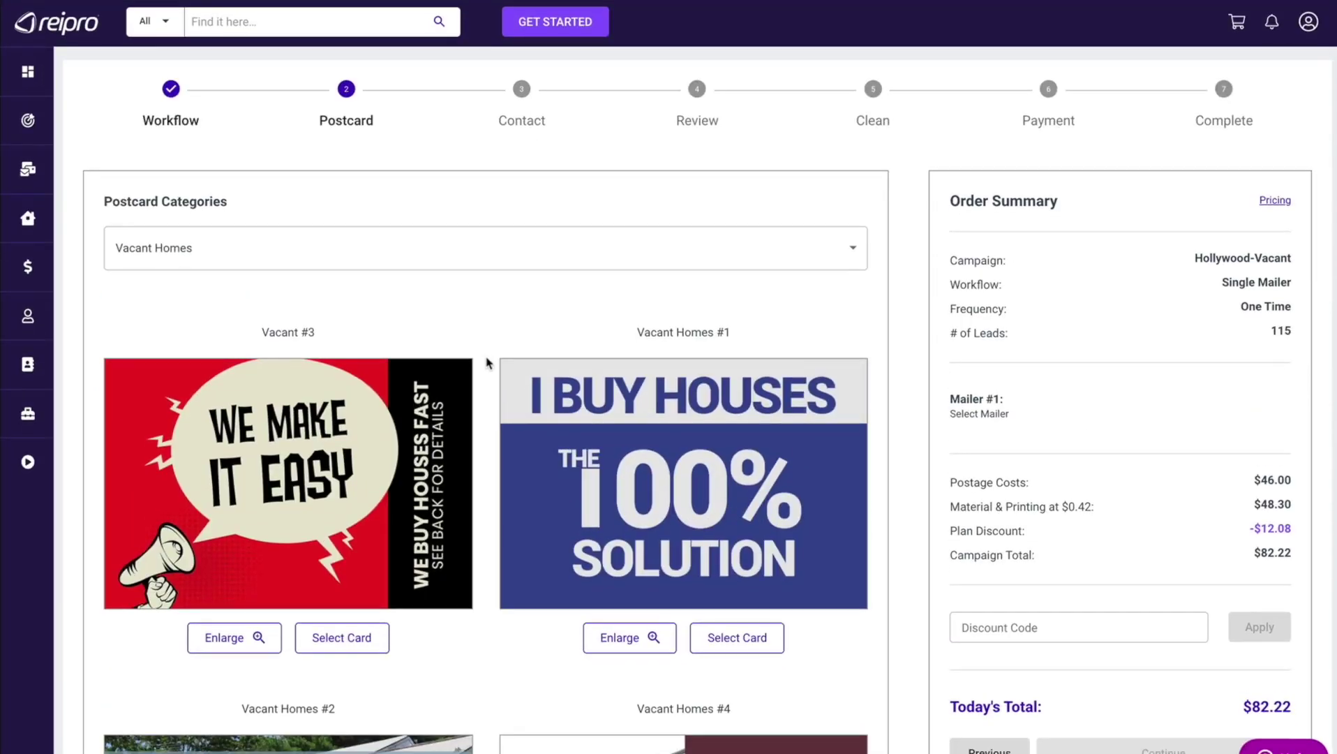
left_click(474, 252)
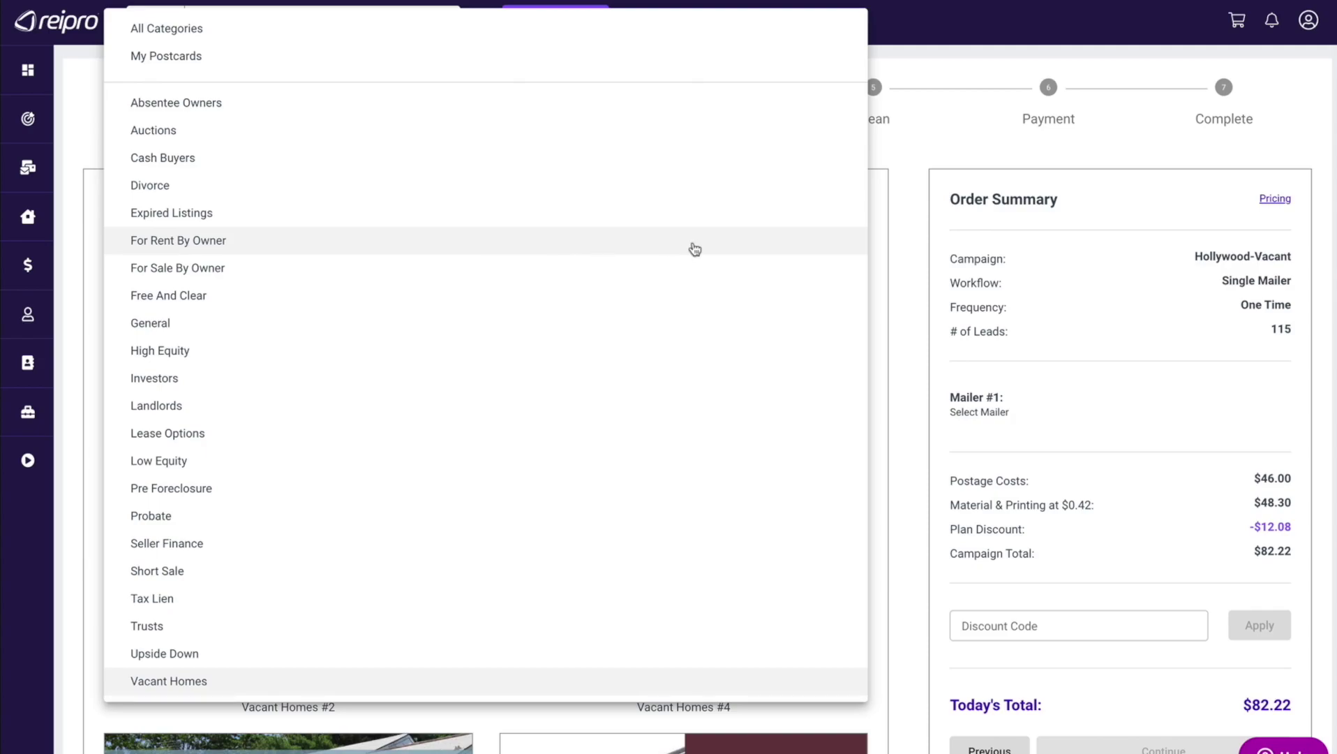
left_click(910, 280)
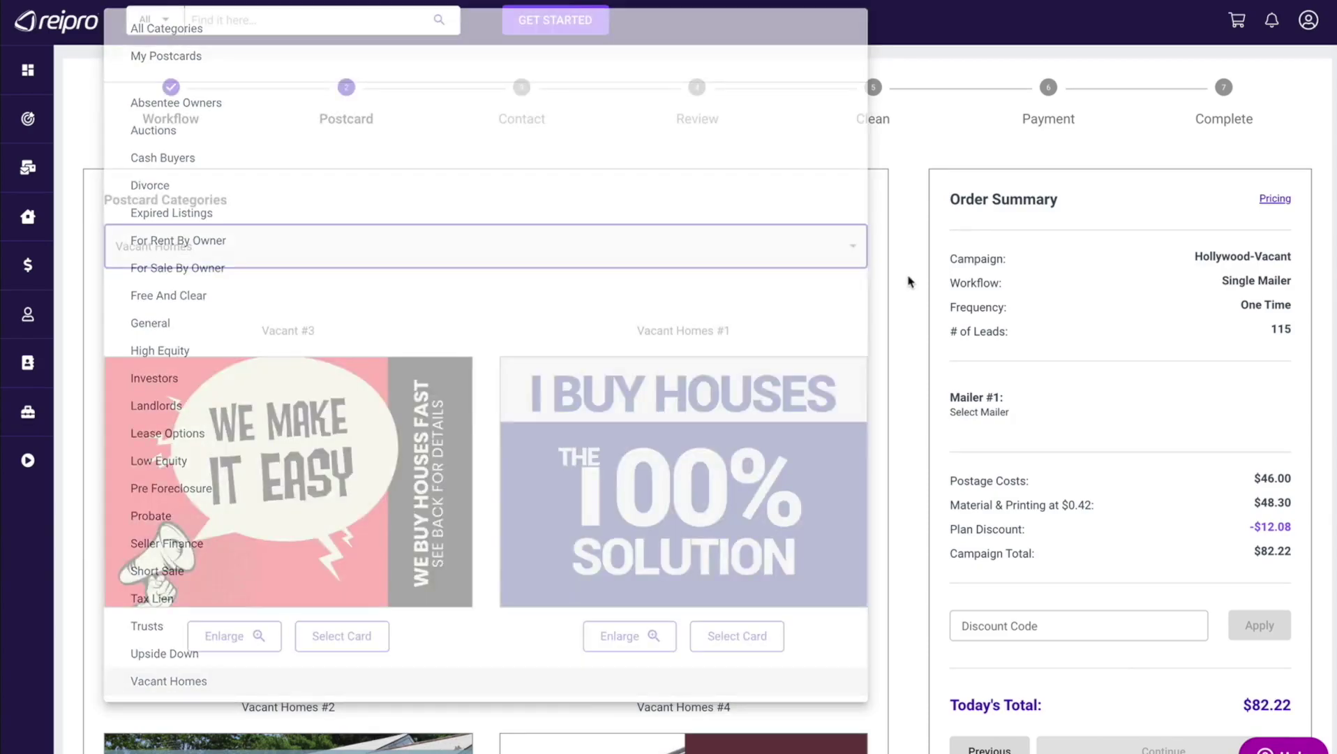
scroll(910, 281, "down", 3)
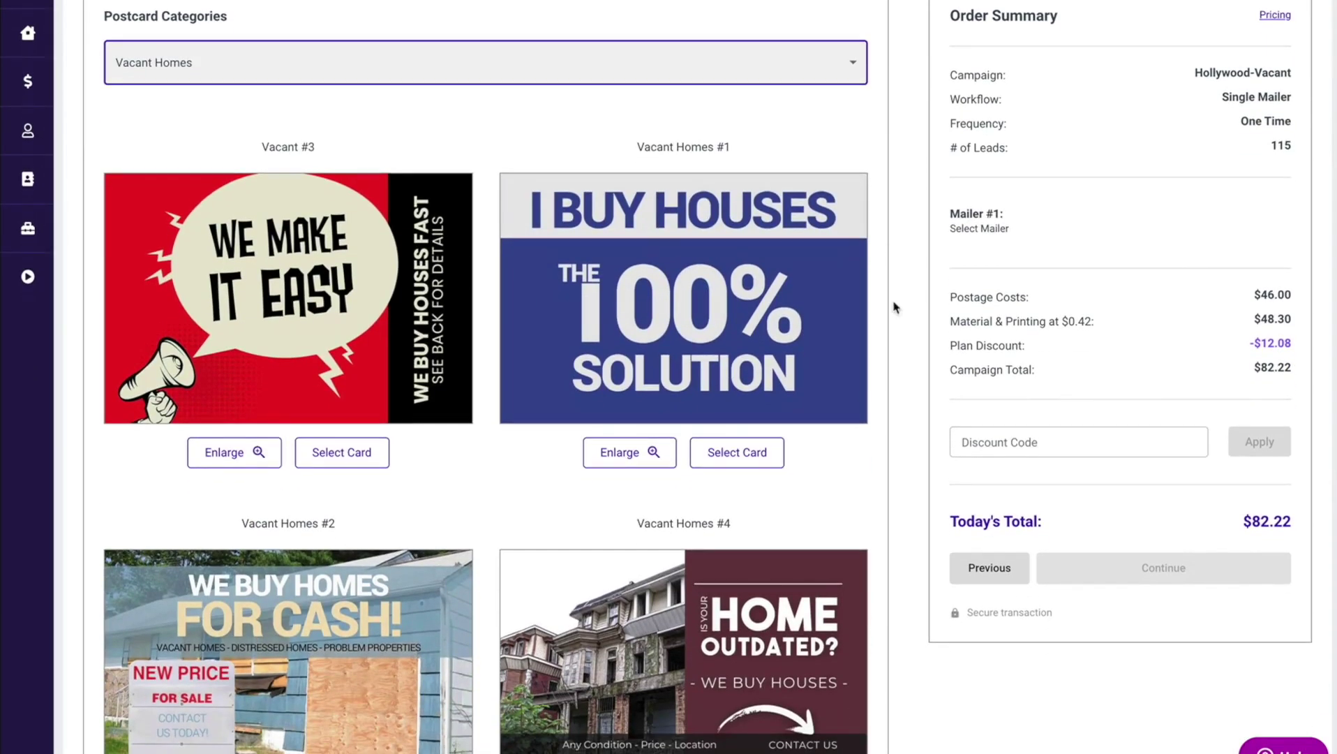
left_click(721, 454)
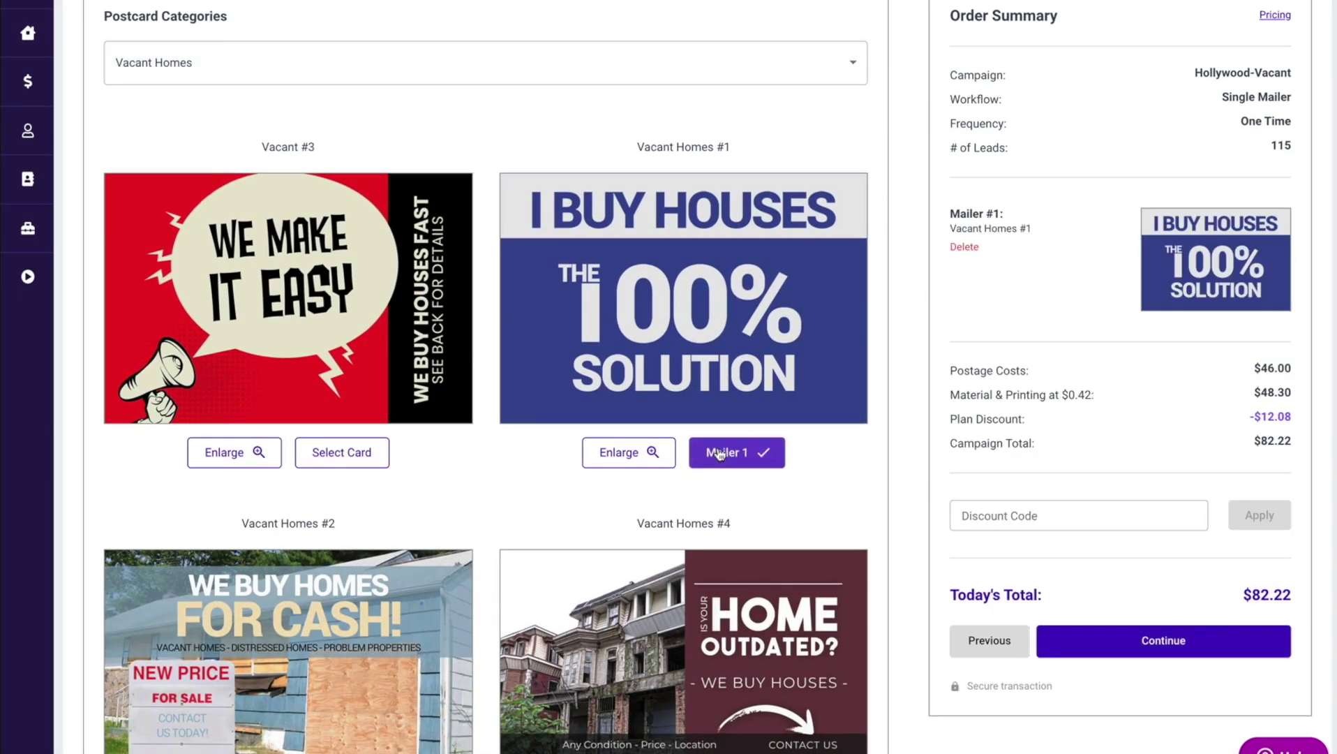
left_click(1145, 644)
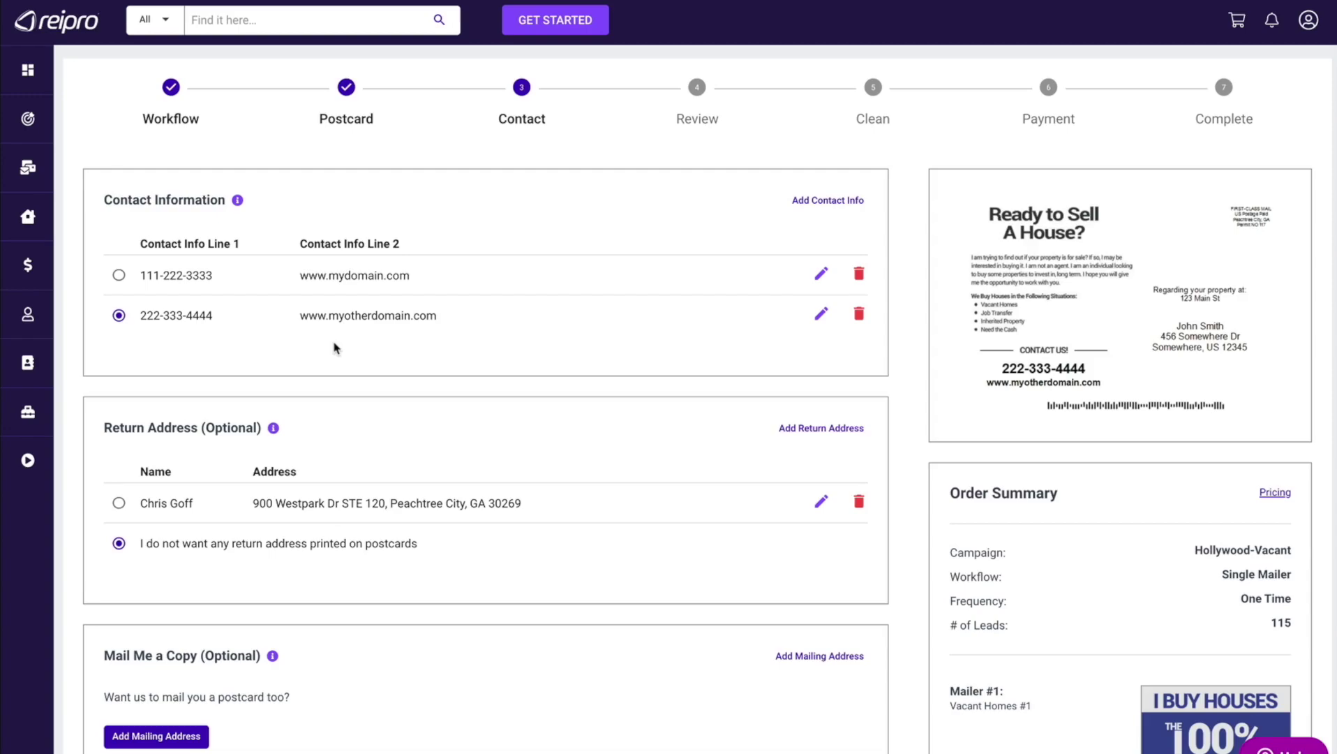
- Print the saved return address on the postcards and open the form for adding a mailing address for a personal copy
scroll(334, 347, "down", 1)
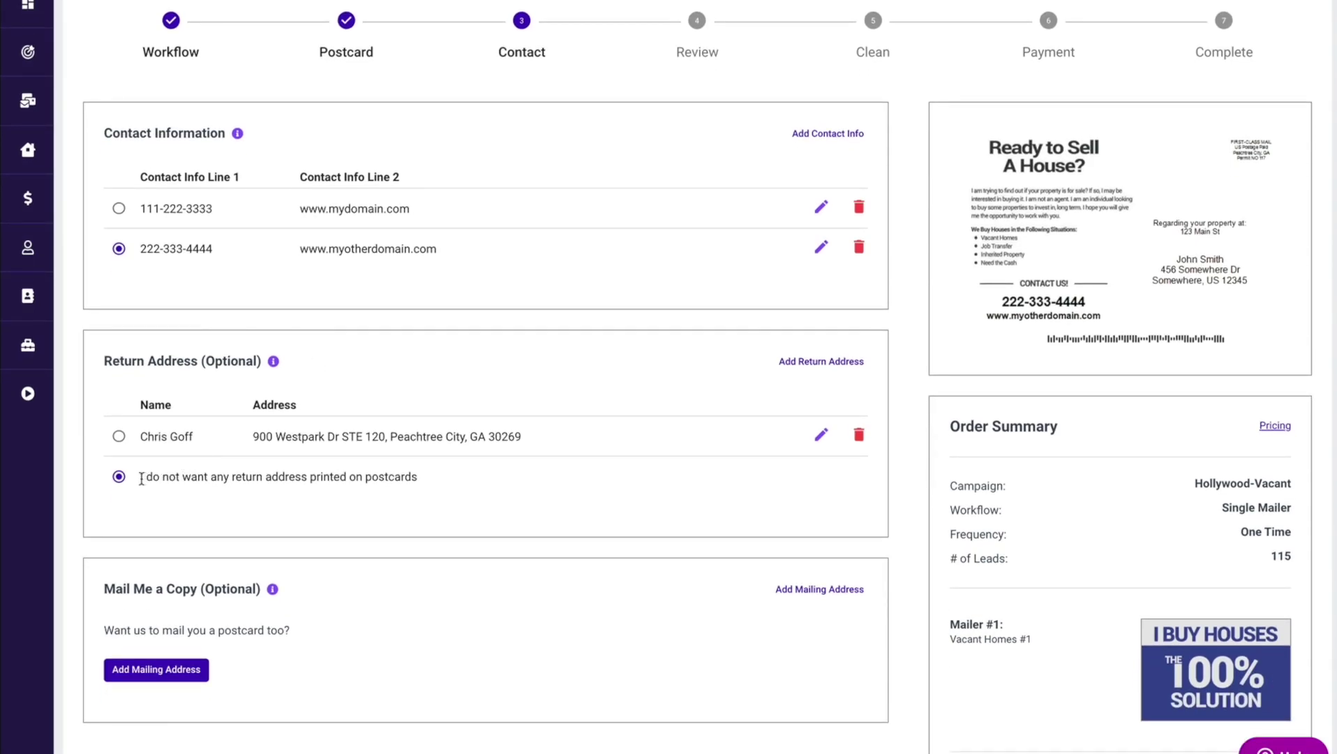
left_click(119, 437)
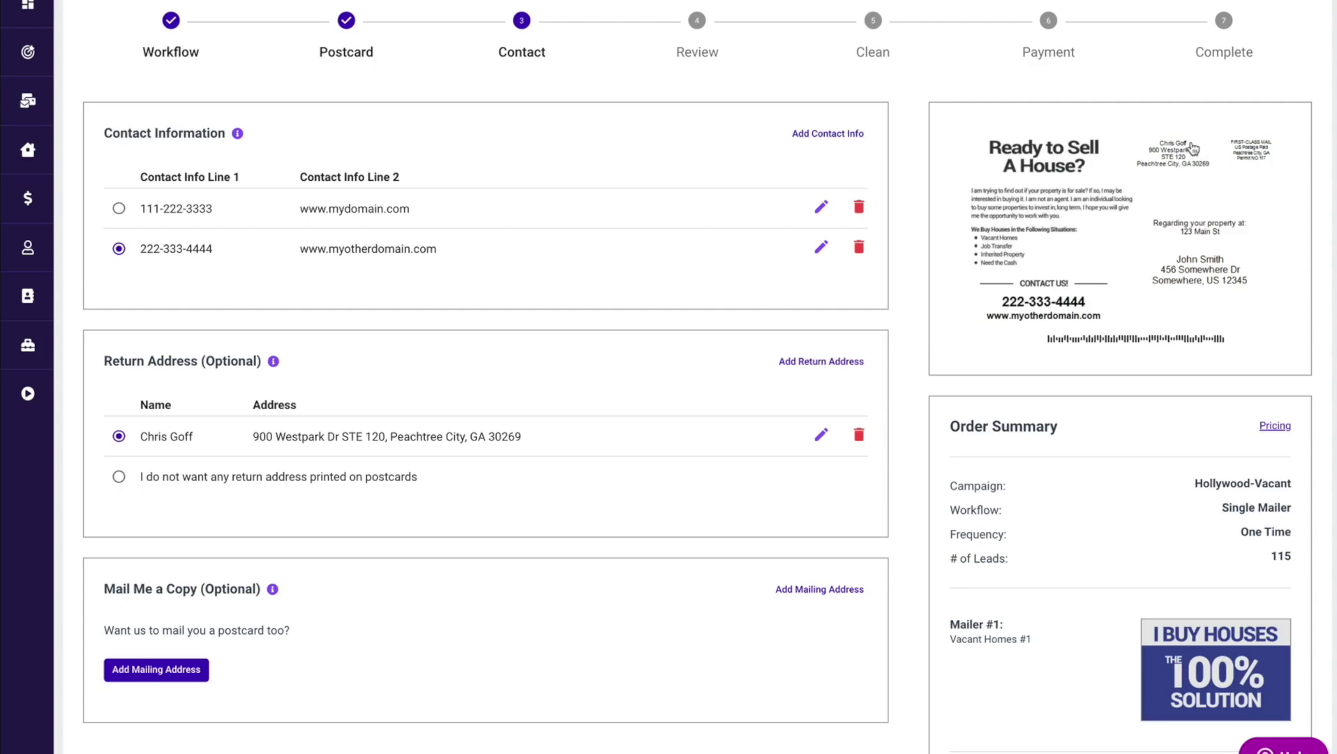
scroll(528, 566, "down", 2)
scroll(529, 566, "down", 3)
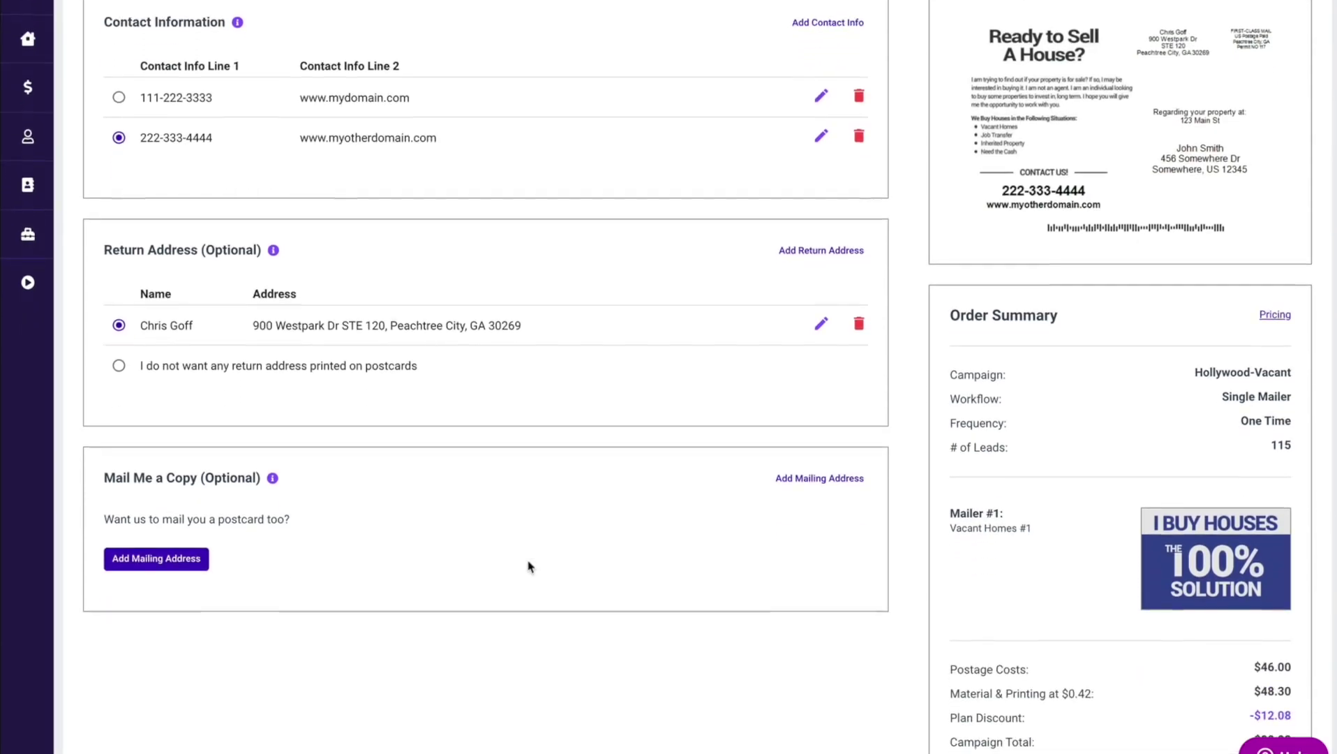
left_click(154, 535)
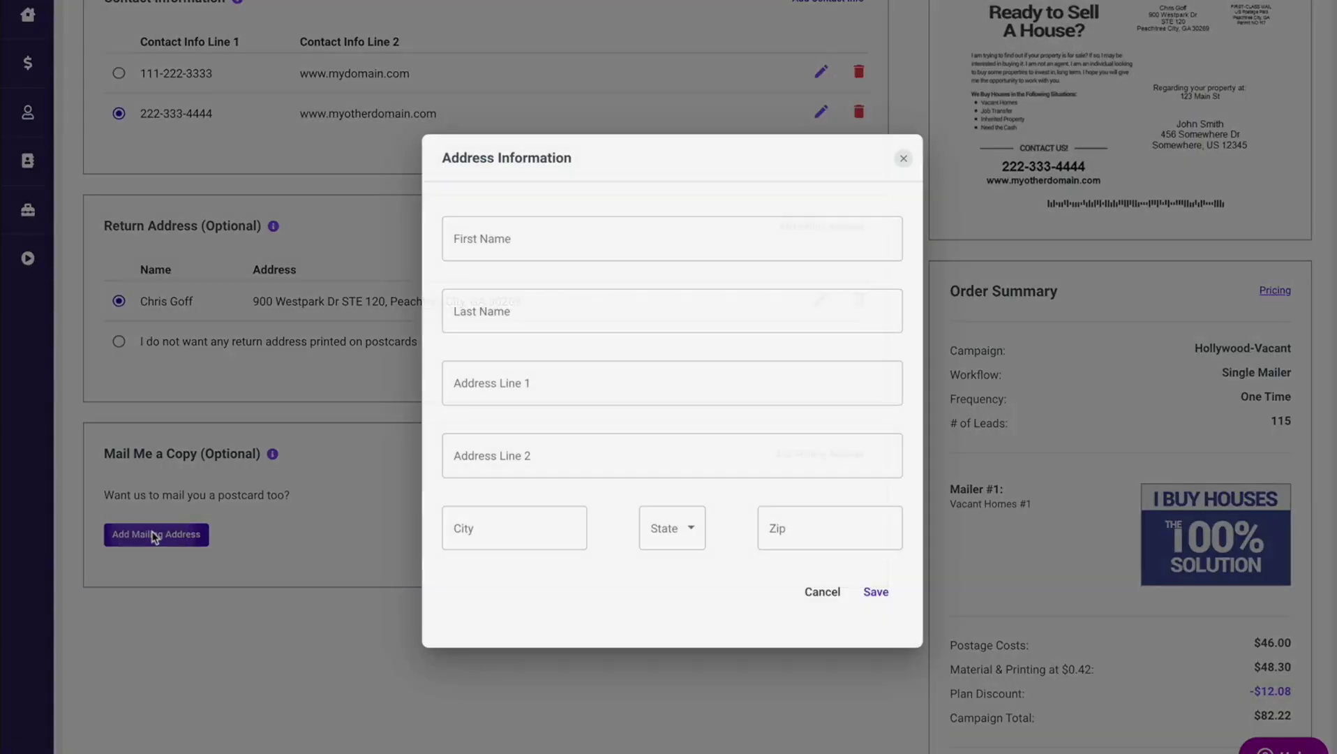
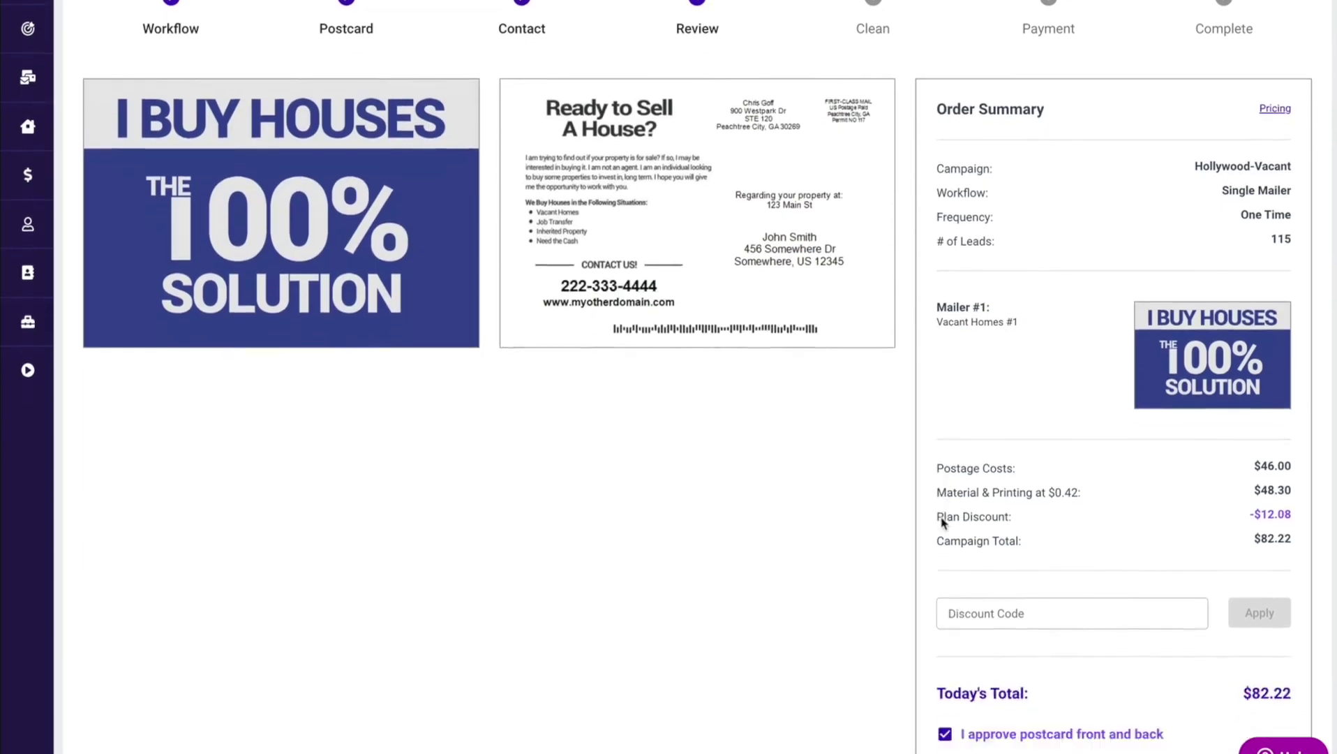
- Continue from the postcard review to list cleaning and pay for LISTMaid to clean the campaign's leads
left_click(1133, 614)
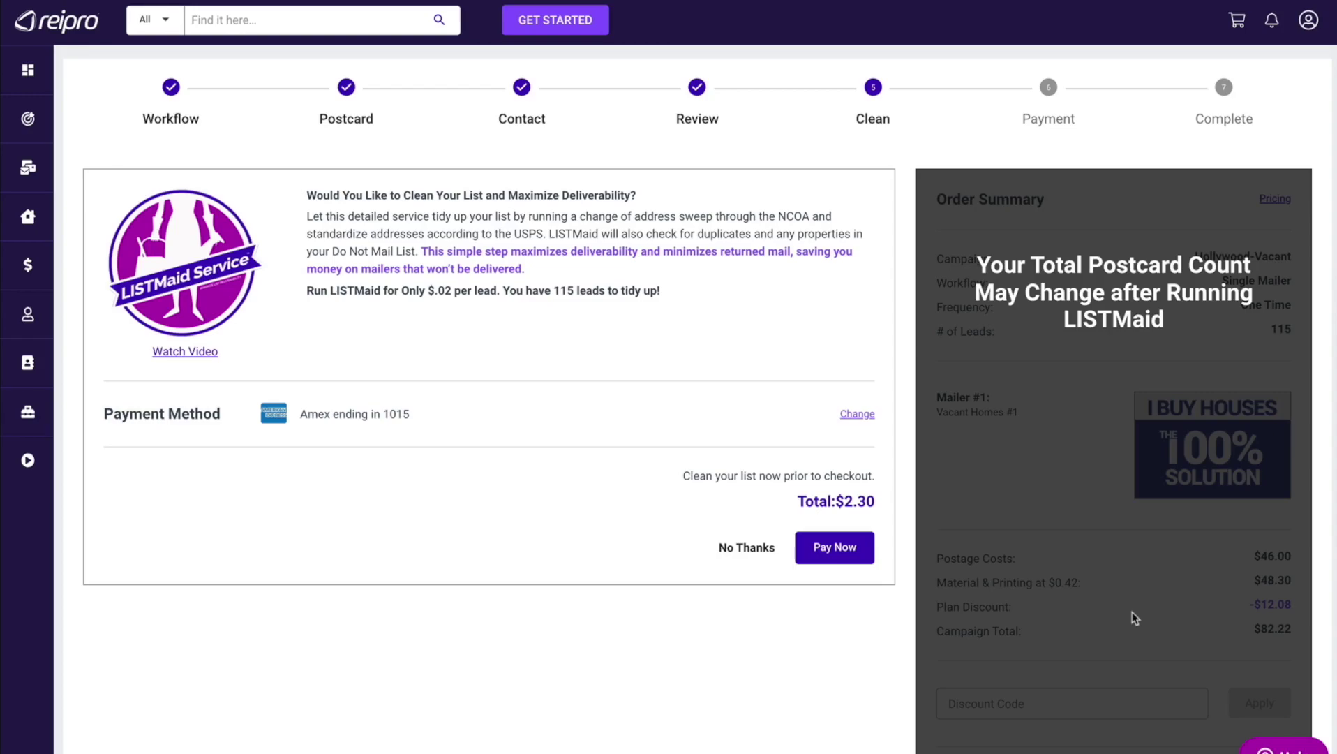
left_click(830, 548)
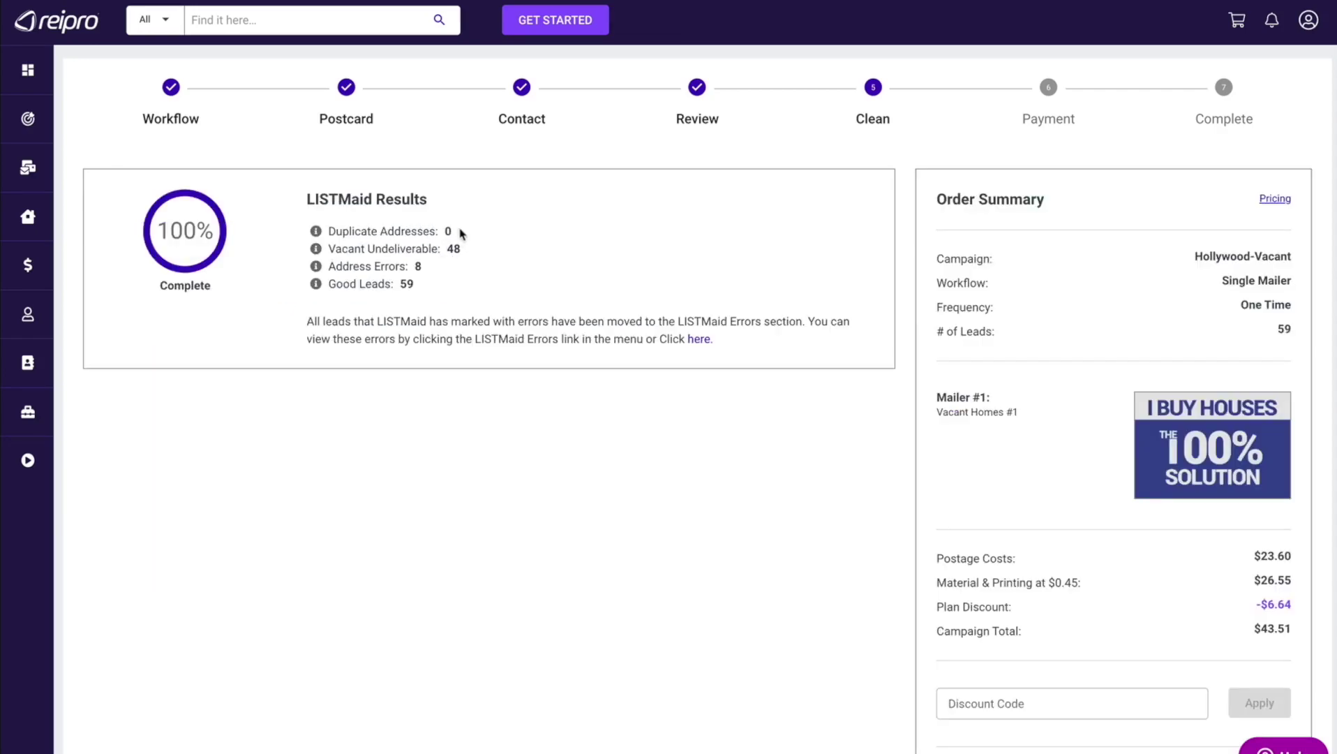
- Check the vacant undeliverable and good lead counts in the LISTMaid results and continue the postcard order to payment
left_click_drag(326, 249, 460, 257)
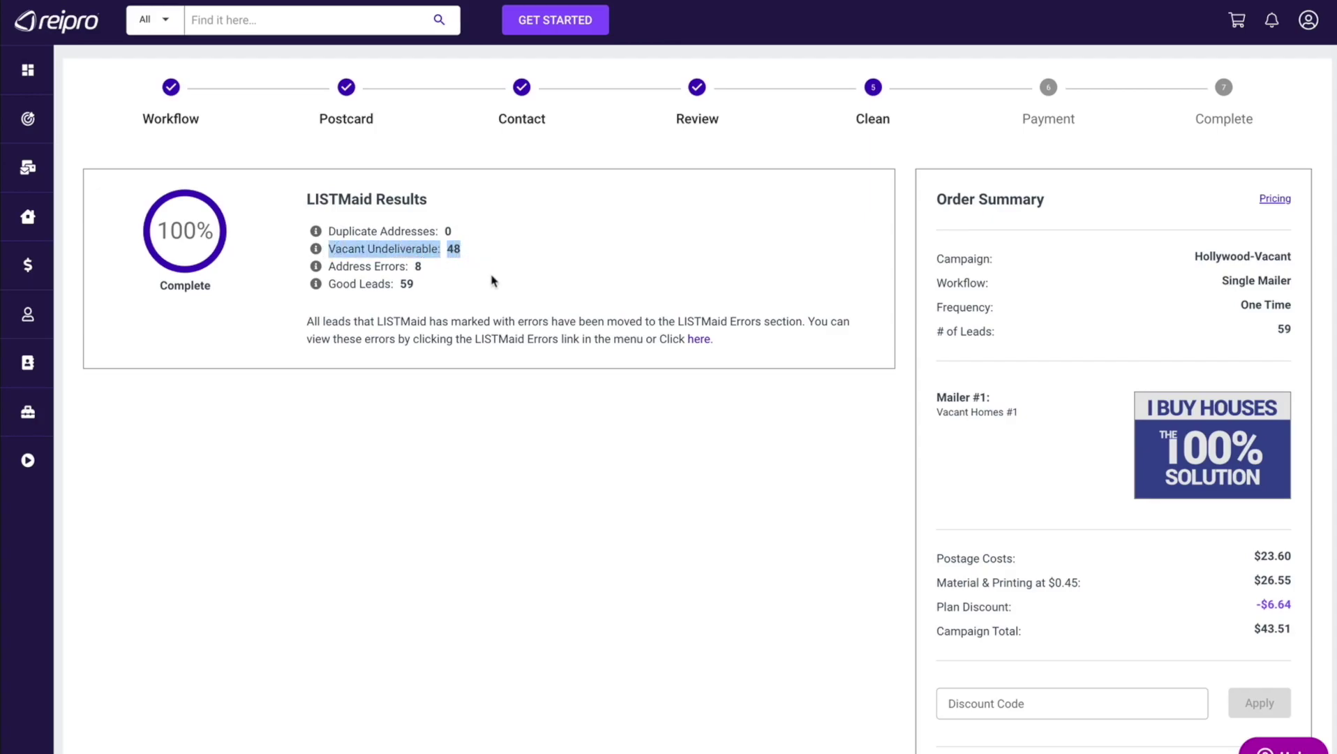
left_click(492, 280)
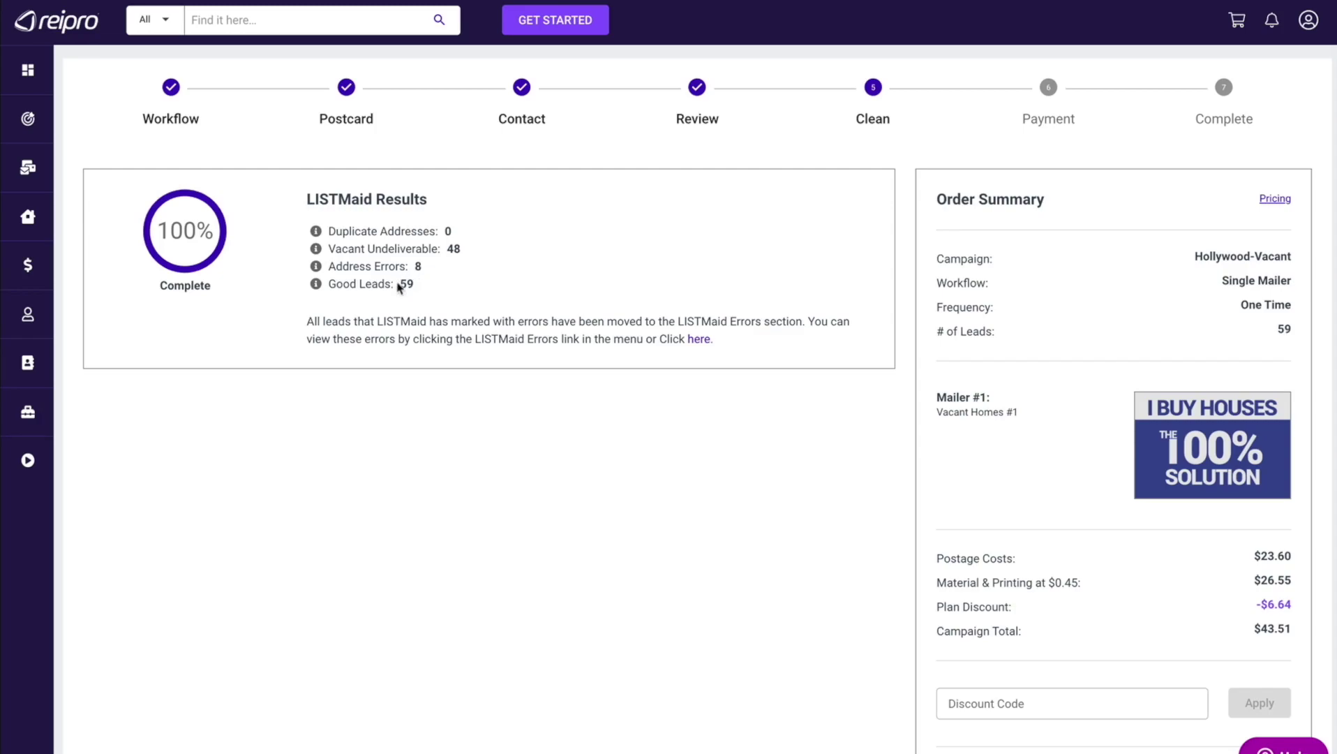
left_click_drag(400, 282, 415, 284)
scroll(536, 375, "down", 3)
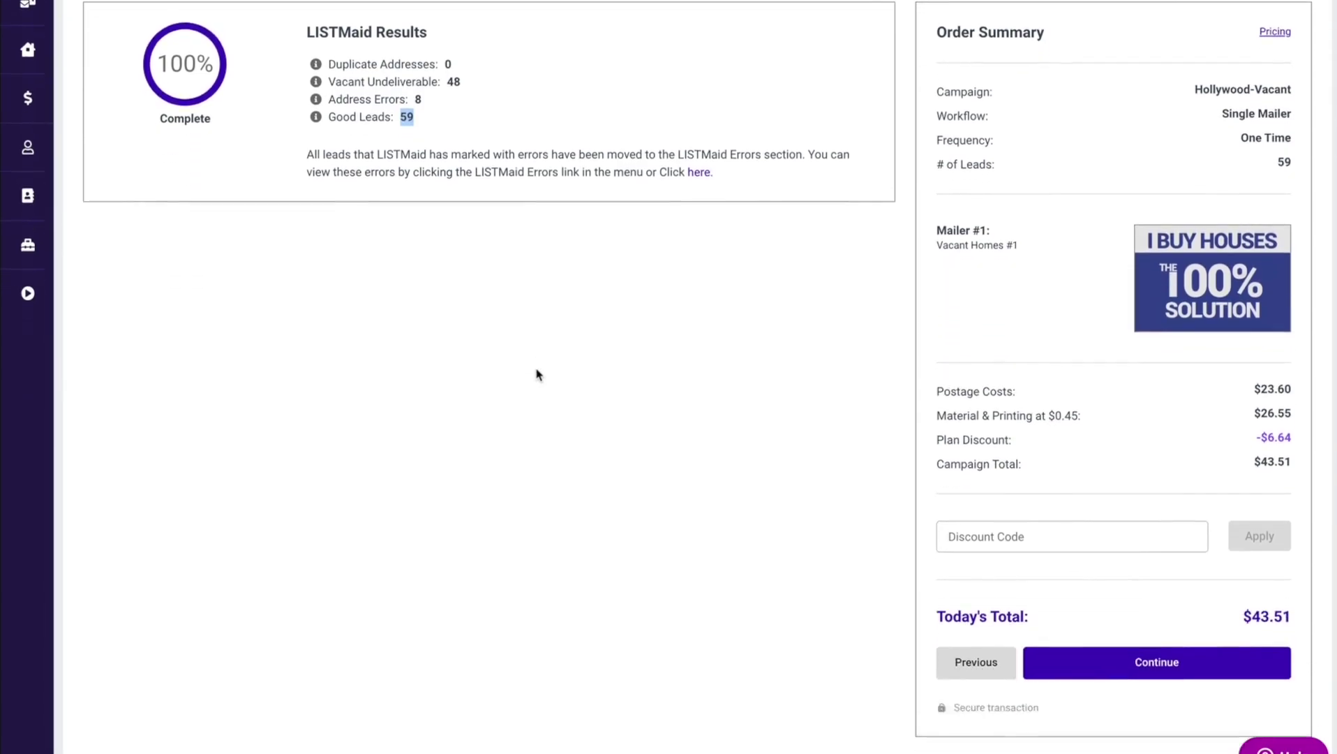
left_click(1136, 622)
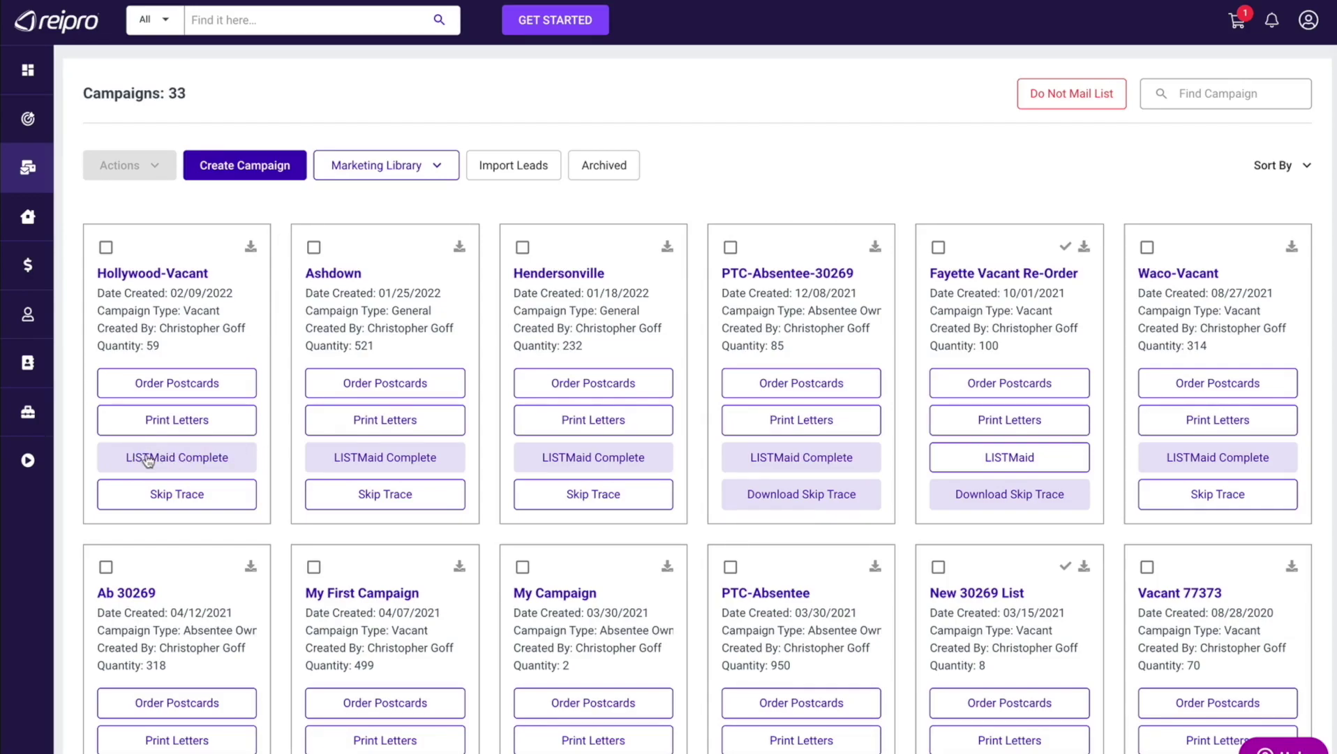
- Open the Hollywood-Vacant campaign's LISTMaid errors and examine the first lead's address error and its mailing address correction form
left_click(195, 457)
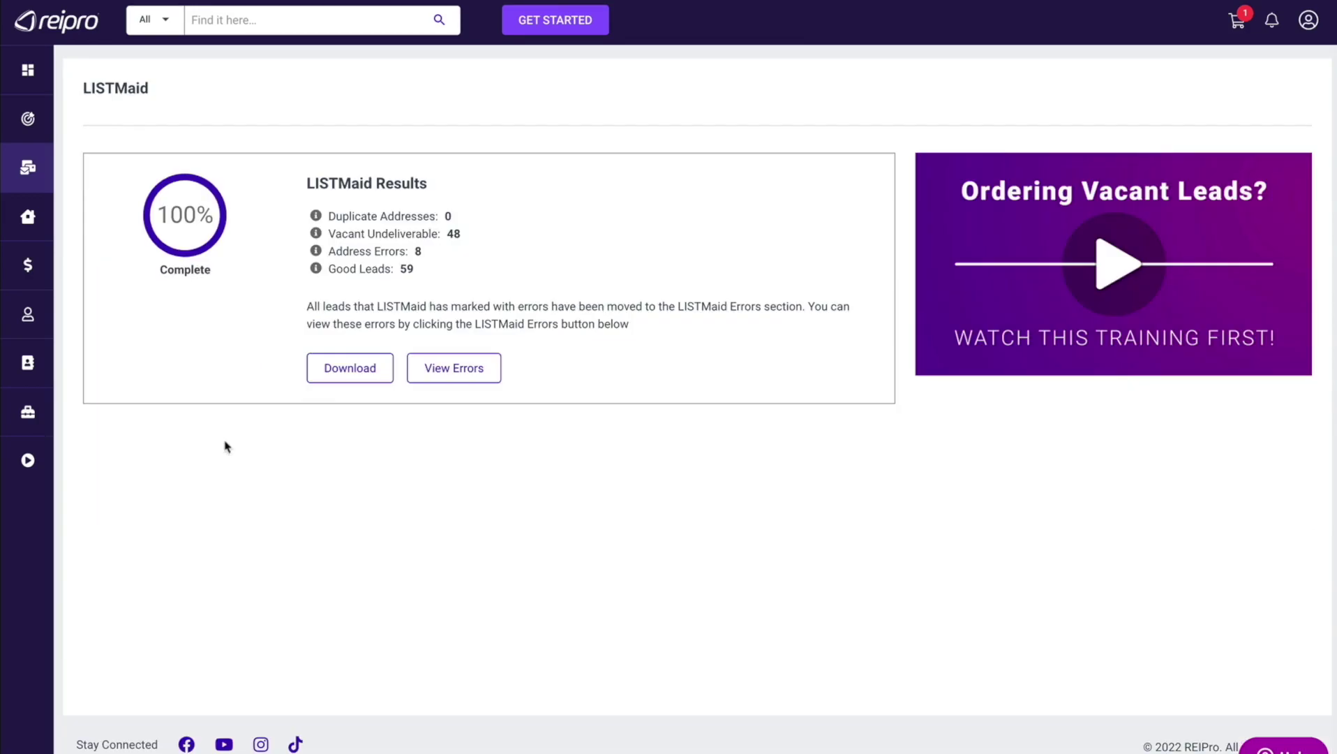
left_click(451, 372)
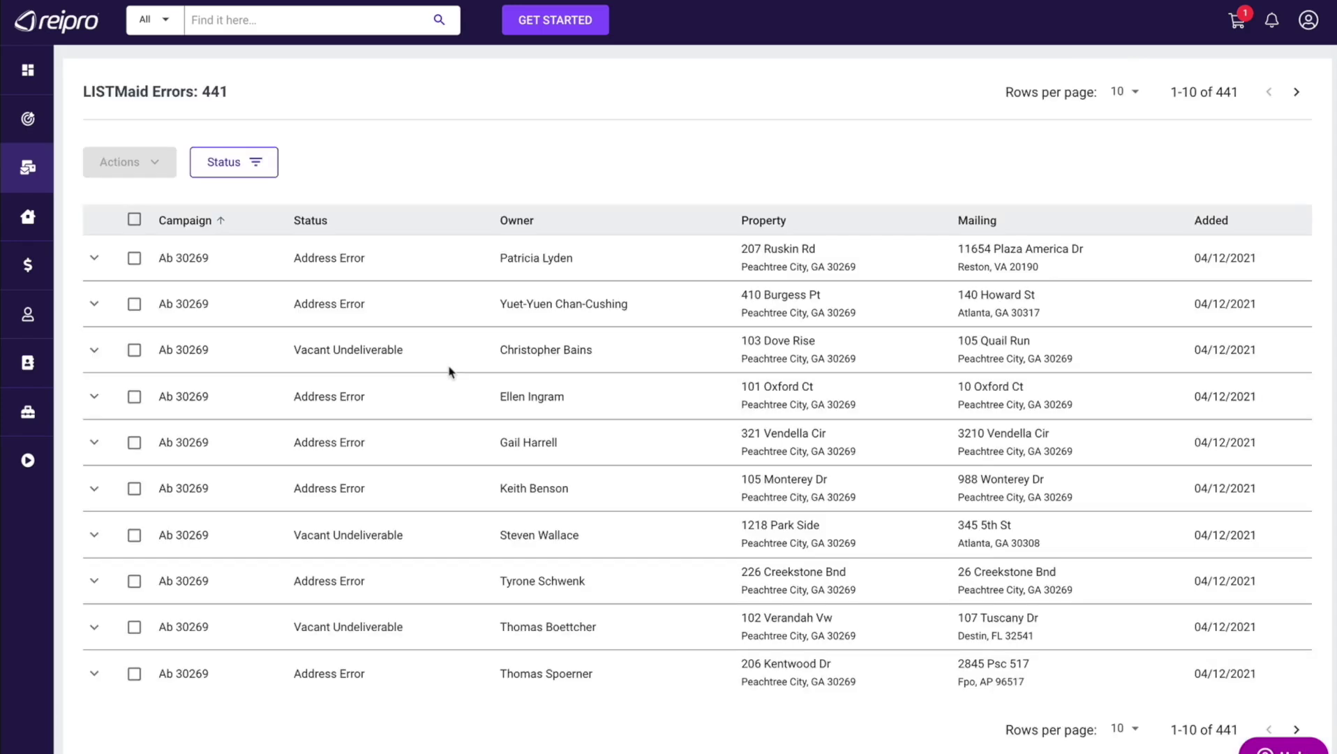
left_click_drag(293, 257, 367, 259)
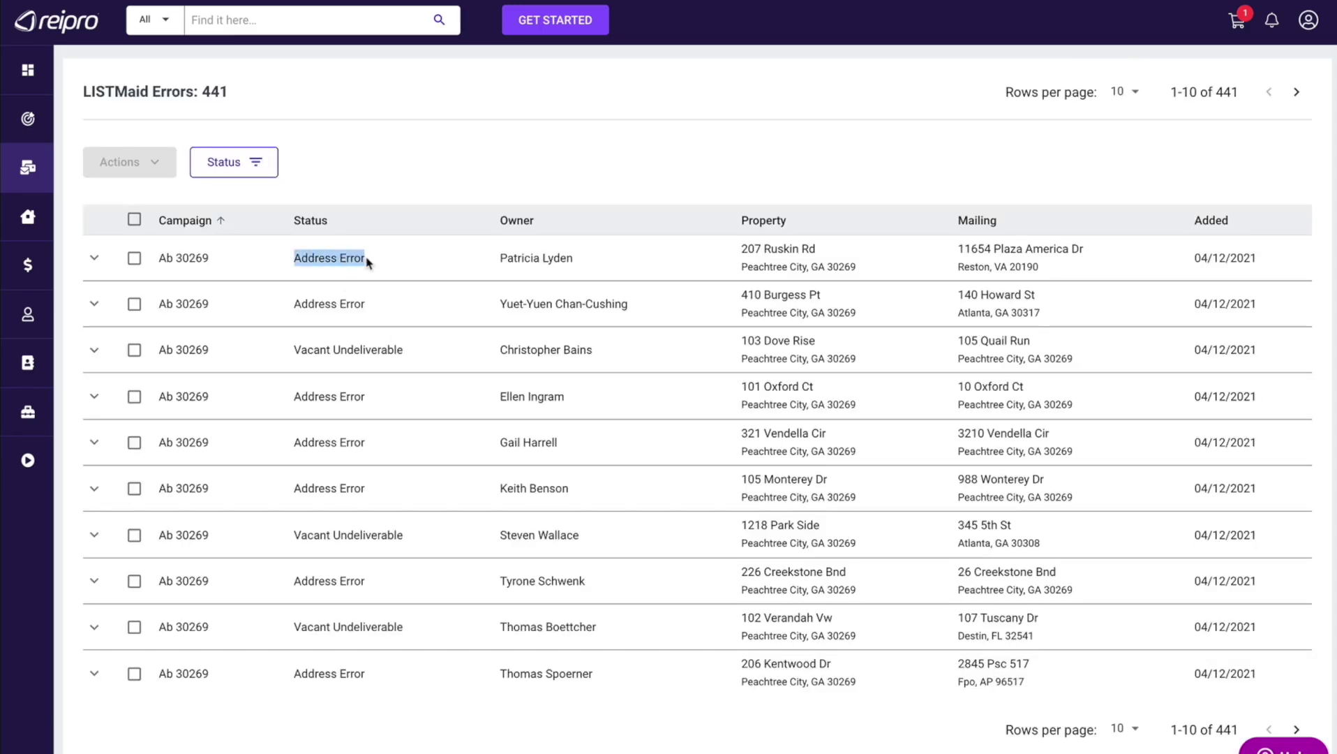
left_click(93, 258)
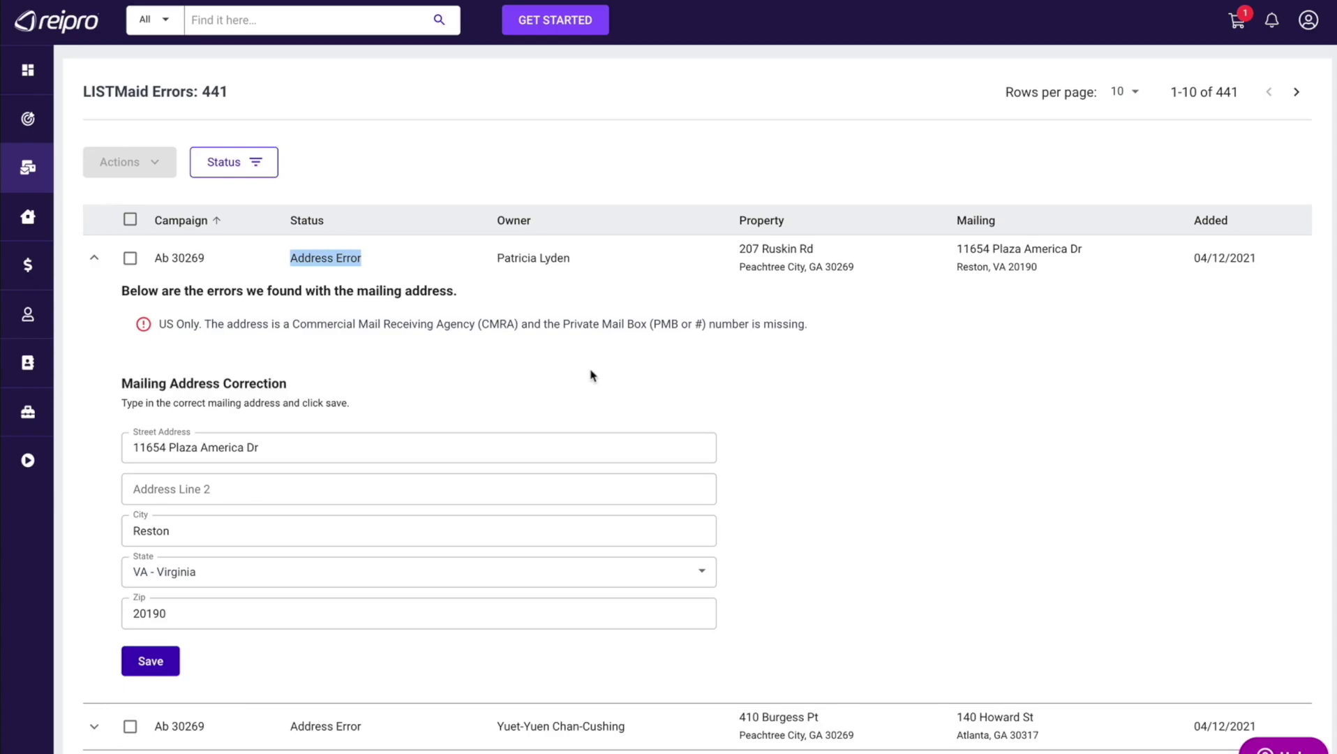
left_click(266, 258)
scroll(267, 234, "down", 1)
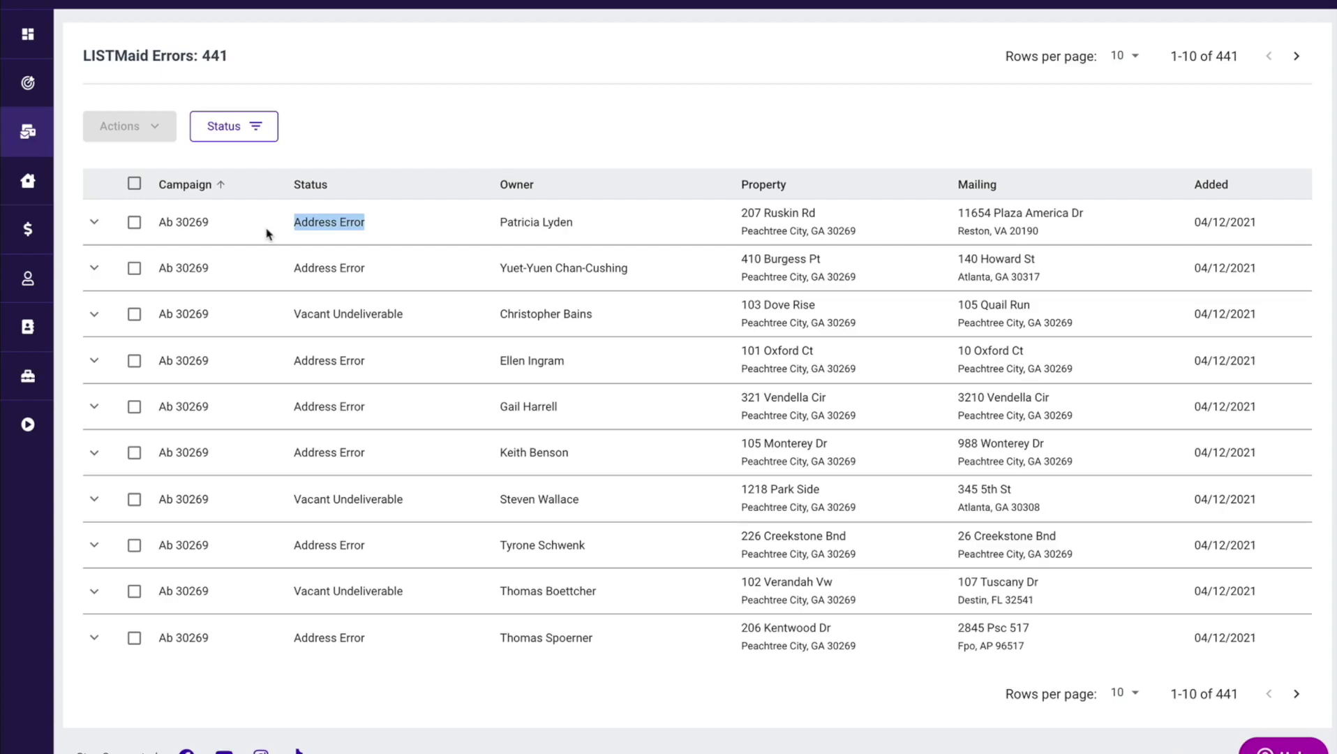
- Return to the marketing campaigns and run a skip trace report on the Hollywood-Vacant campaign
left_click(31, 138)
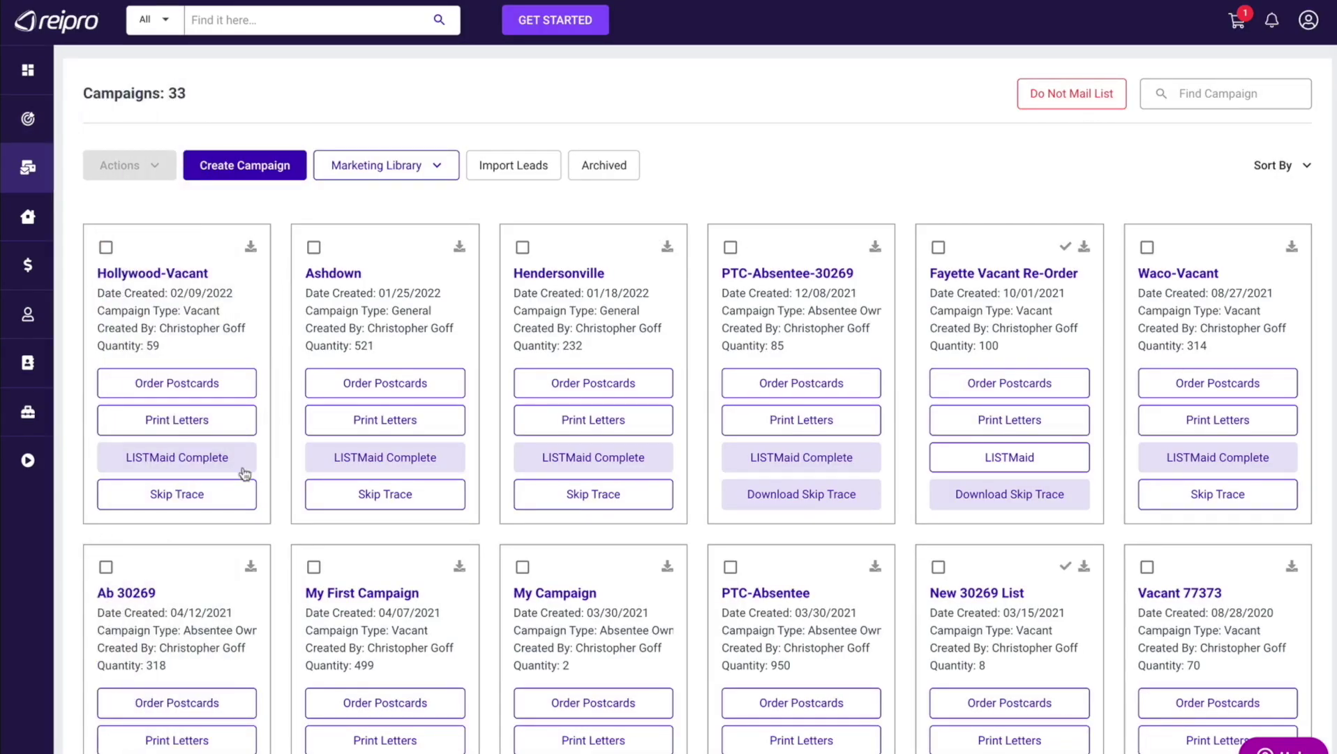
left_click(174, 496)
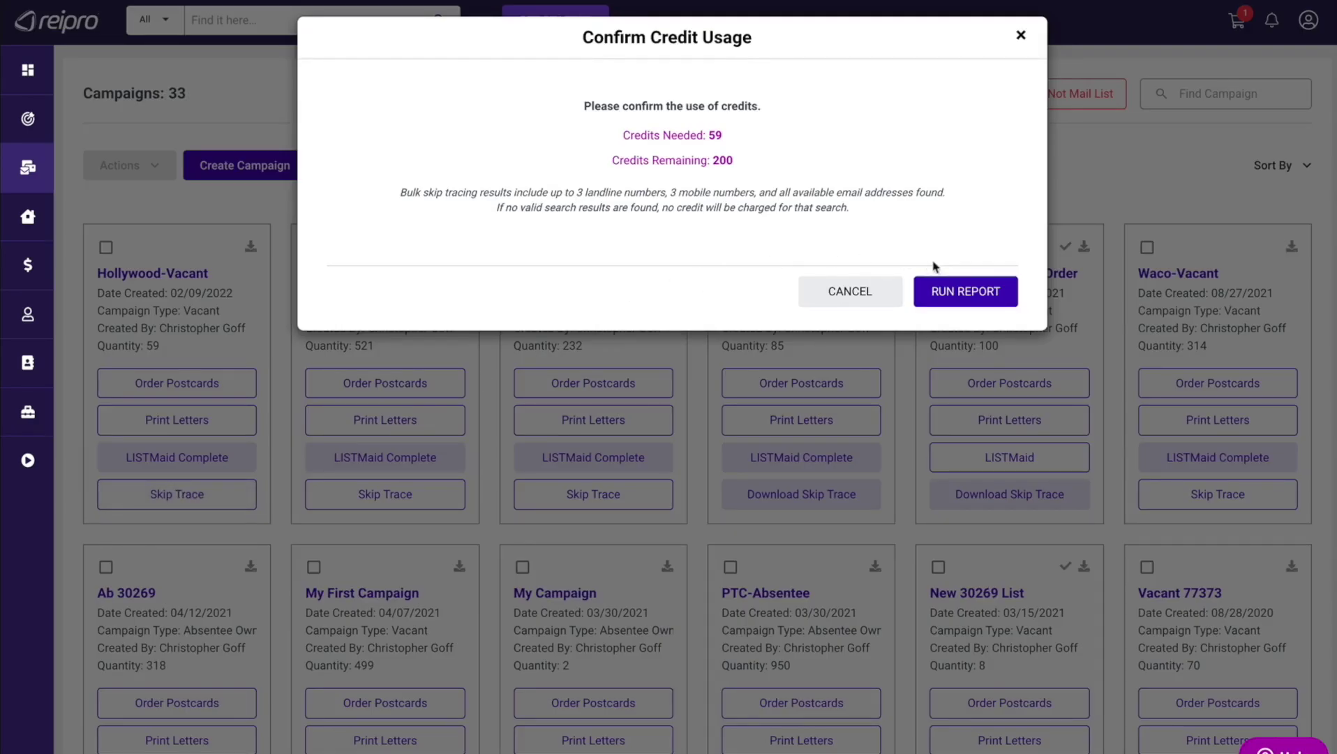
left_click(956, 290)
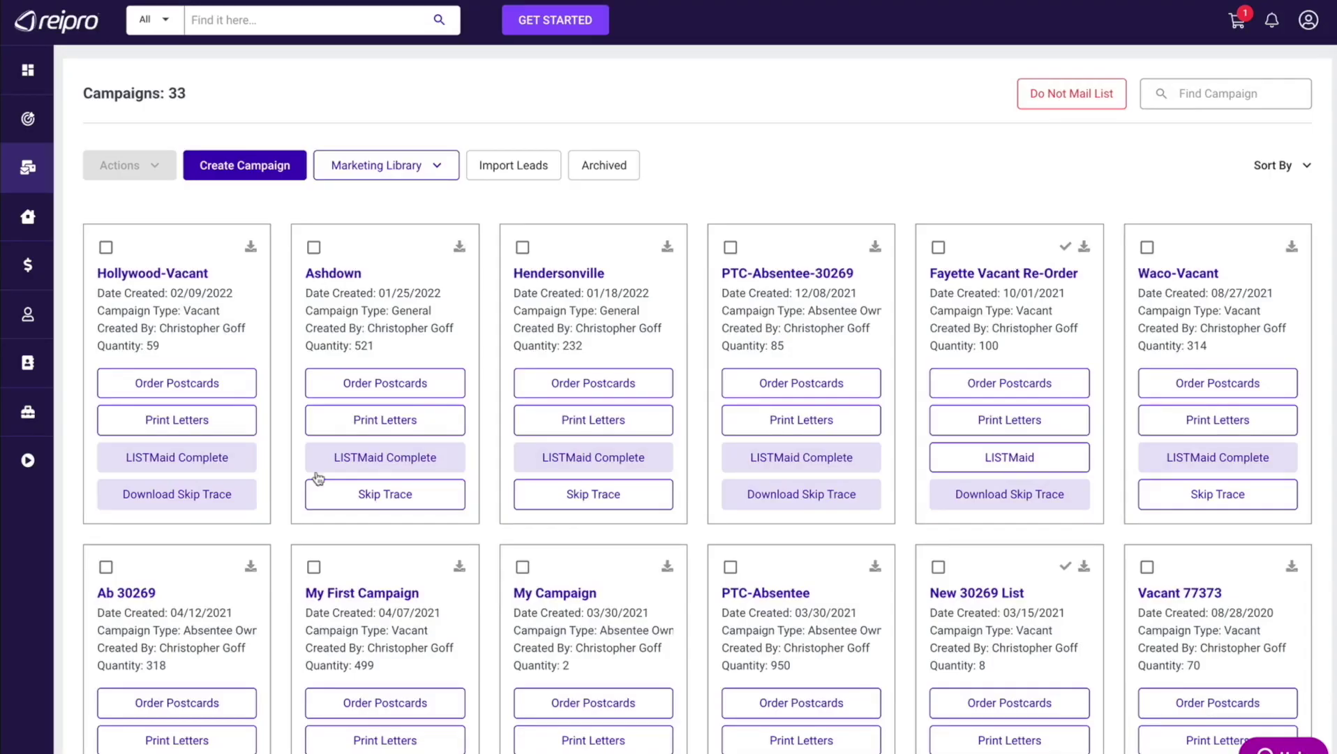
- Download the Hollywood-Vacant skip trace results and examine the purchased mobile, phone and email address columns in Excel
left_click(169, 494)
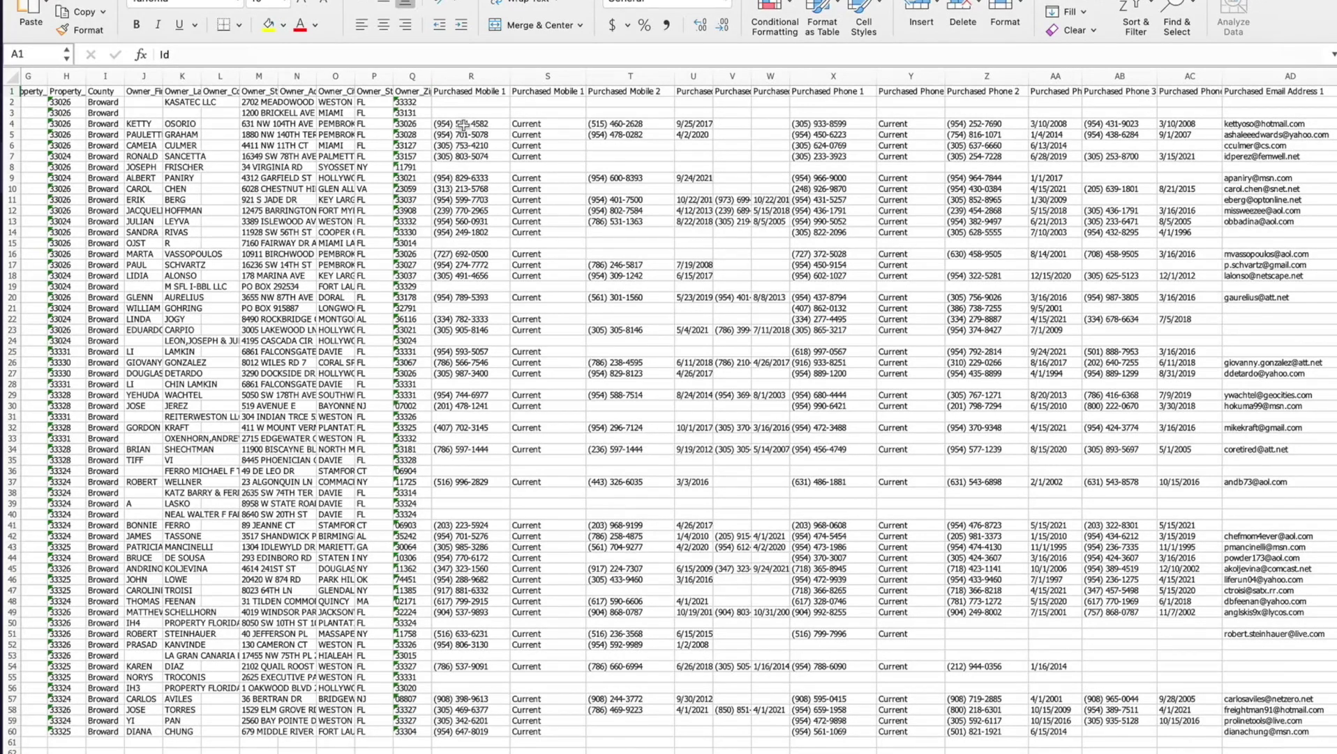
scroll(551, 194, "right", 5)
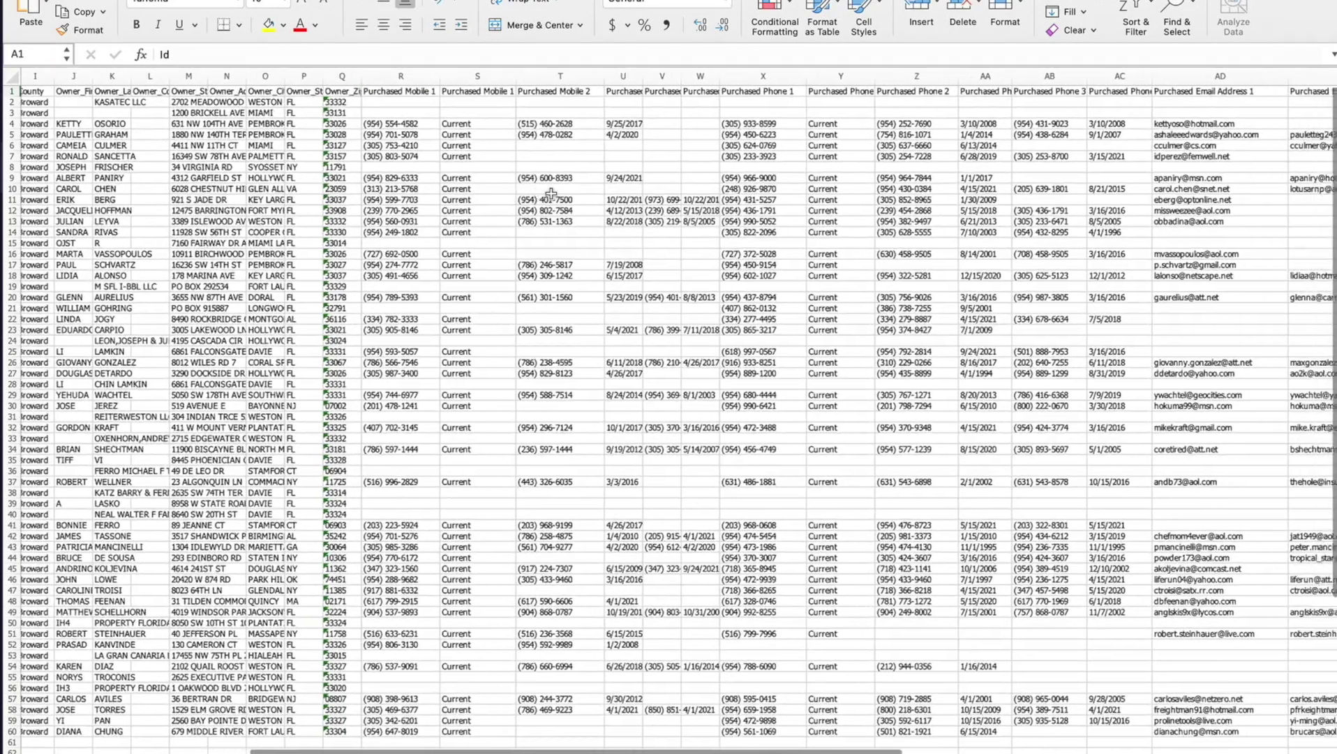
scroll(551, 194, "right", 6)
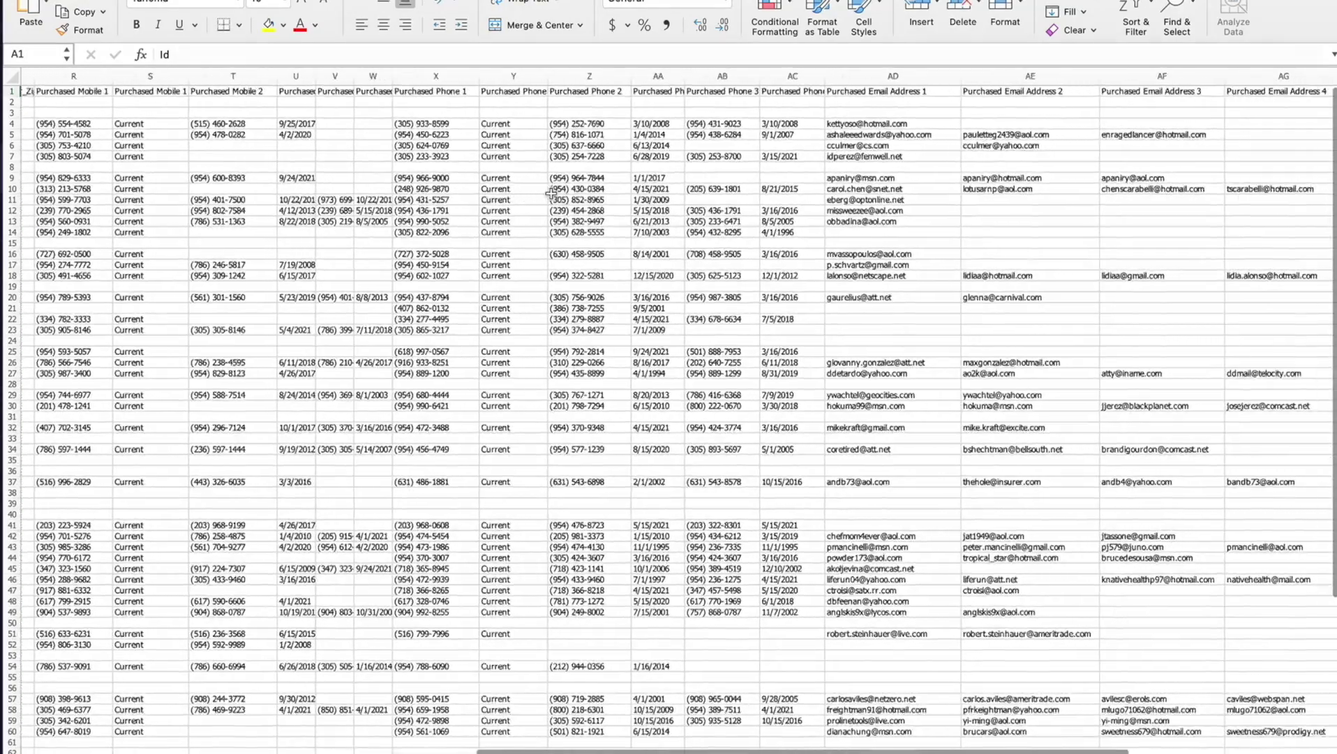